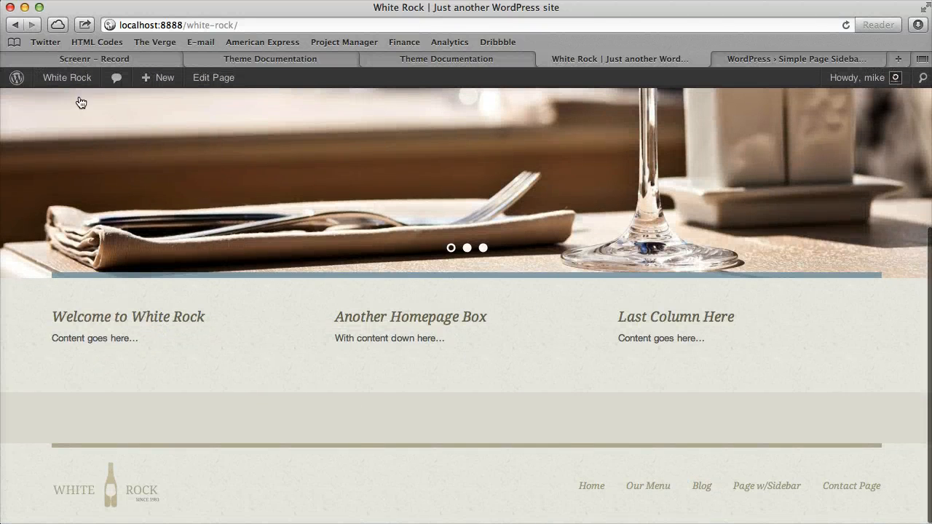
Step: Open the site's widget management page, collapse the Sidebar area and expand the Footer Widgets area
{"action": "left_click", "coordinate": [70, 82]}
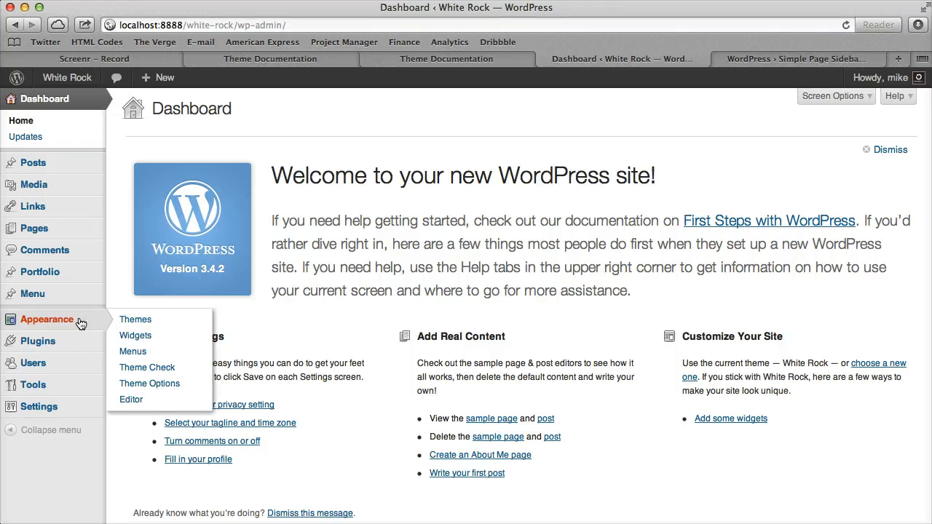
{"action": "left_click", "coordinate": [79, 321]}
{"action": "left_click", "coordinate": [56, 321]}
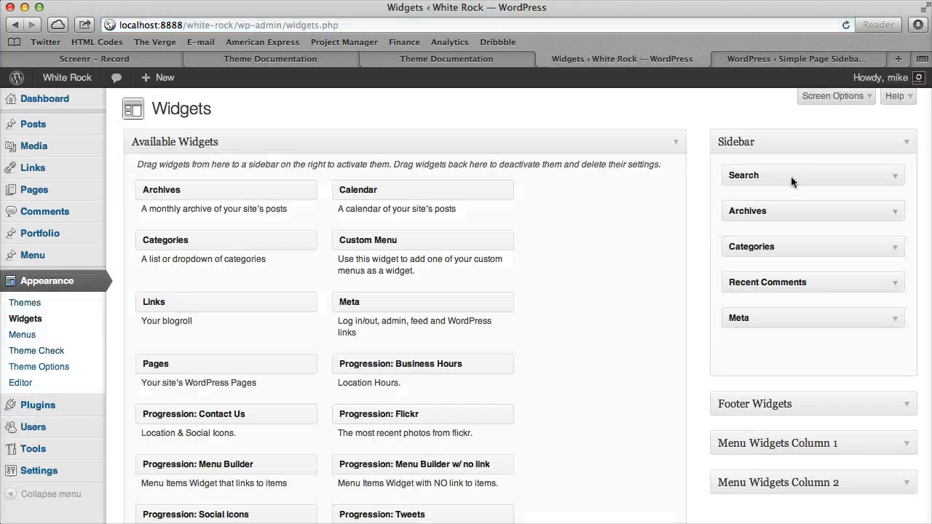
{"action": "left_click", "coordinate": [908, 142]}
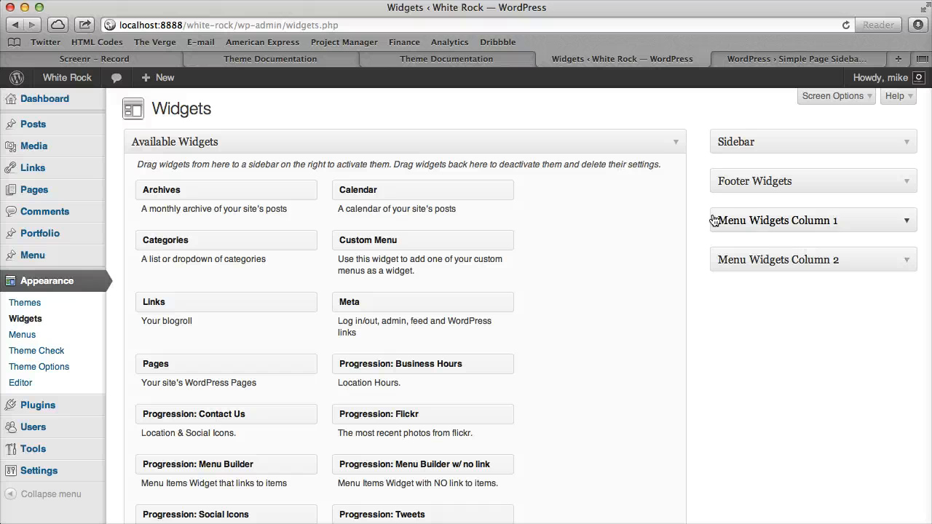
{"action": "left_click", "coordinate": [809, 262]}
{"action": "left_click", "coordinate": [905, 184]}
Step: Add the Progression: Business Hours widget to Footer Widgets, with the title "Our Hours" and Monday hours "Closed"
{"action": "scroll", "coordinate": [586, 240], "scroll_direction": "down", "scroll_amount": 3}
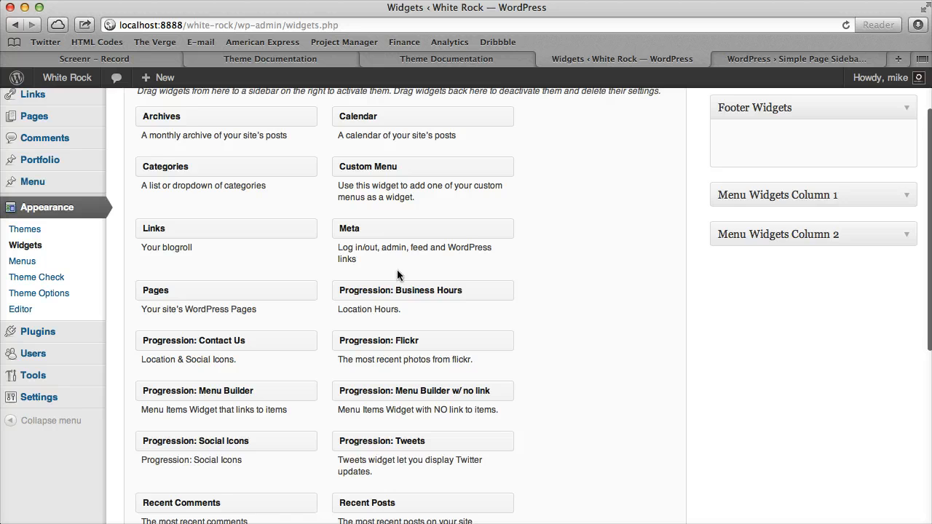
{"action": "scroll", "coordinate": [415, 268], "scroll_direction": "down", "scroll_amount": 3}
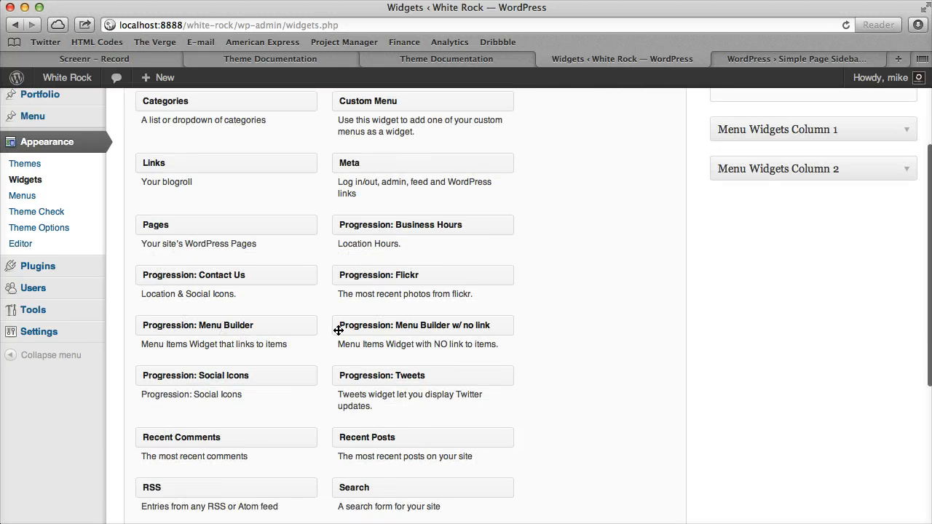
{"action": "scroll", "coordinate": [300, 323], "scroll_direction": "up", "scroll_amount": 4}
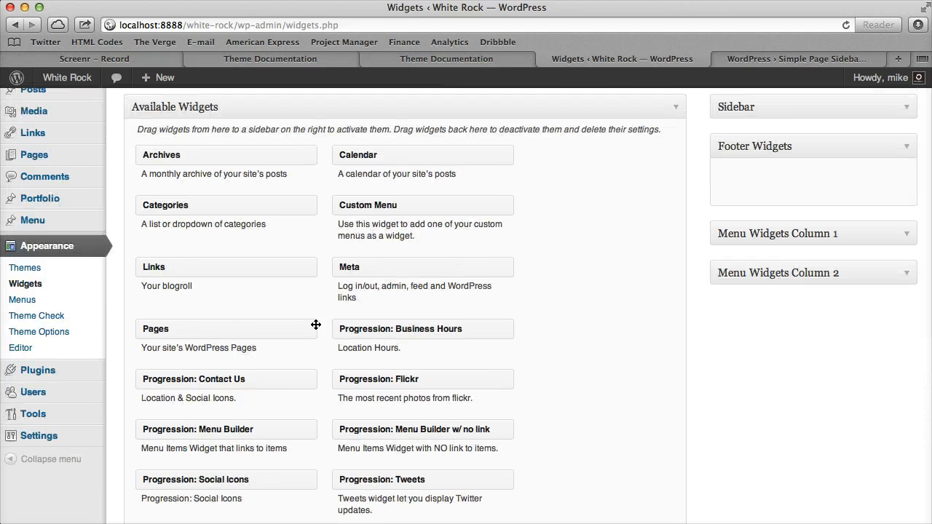
{"action": "left_click_drag", "start_coordinate": [421, 329], "coordinate": [786, 190]}
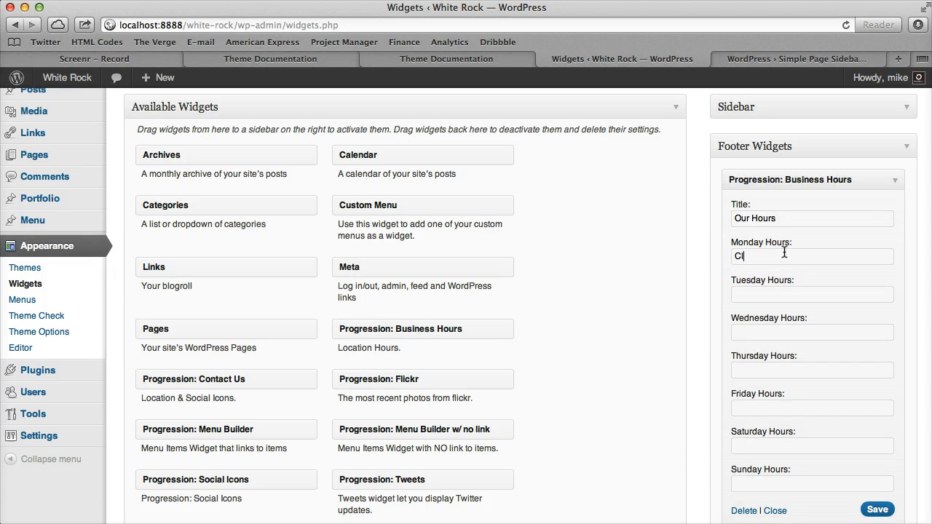
Step: Copy Monday's "Closed" entry into the Tuesday through Sunday hours, then save and collapse the Business Hours widget
{"action": "key", "text": "super+a"}
{"action": "key", "text": "super+c"}
{"action": "key", "text": "Tab"}
{"action": "key", "text": "super+v"}
{"action": "key", "text": "Tab"}
{"action": "key", "text": "super+v"}
{"action": "key", "text": "Tab"}
{"action": "key", "text": "super+v"}
{"action": "key", "text": "Tab"}
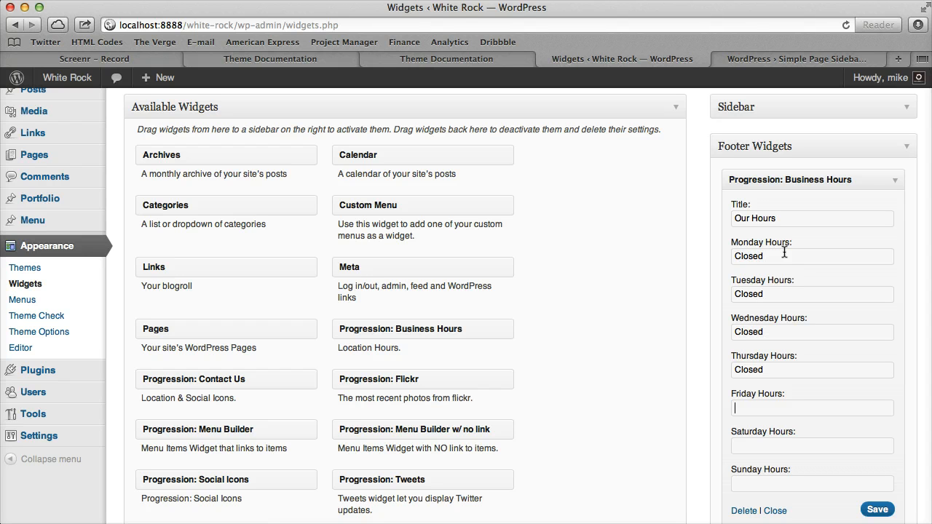
{"action": "key", "text": "super+v"}
{"action": "key", "text": "Tab"}
{"action": "key", "text": "super+v"}
{"action": "key", "text": "Tab"}
{"action": "key", "text": "super+v"}
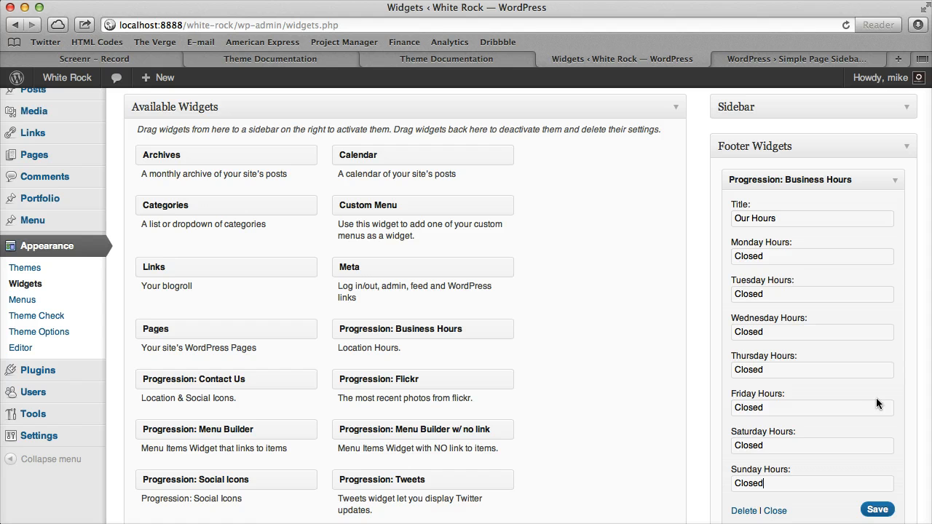
{"action": "left_click", "coordinate": [877, 508]}
{"action": "left_click", "coordinate": [894, 180]}
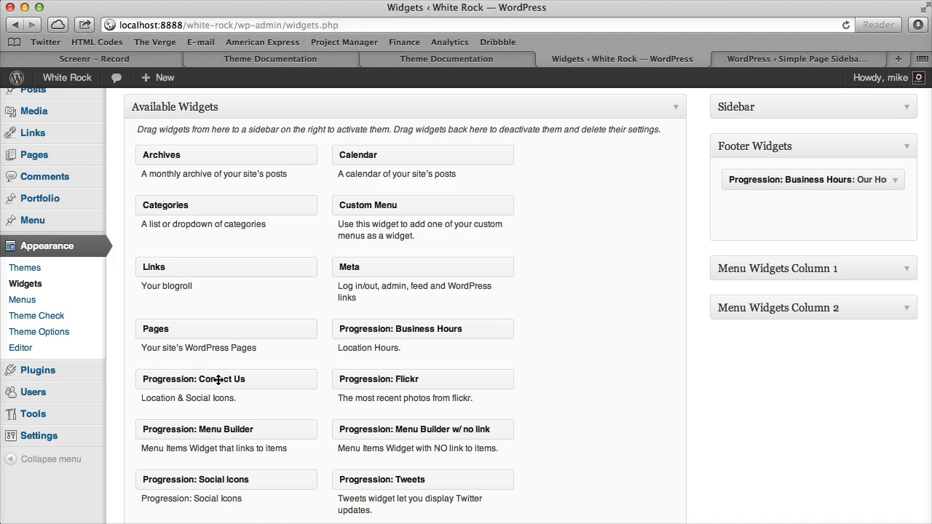
Step: Add and save a Progression: Contact Us widget in the footer, titled "Visit us", with placeholders "Subtitle", "Address", "Phone", "Mobile" and "email"
{"action": "left_click_drag", "start_coordinate": [218, 379], "coordinate": [761, 283]}
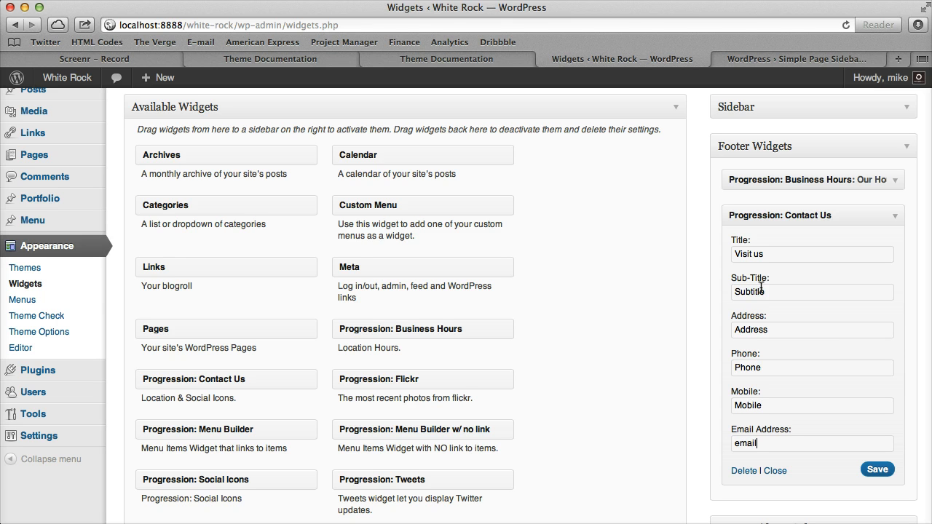
{"action": "left_click", "coordinate": [877, 469]}
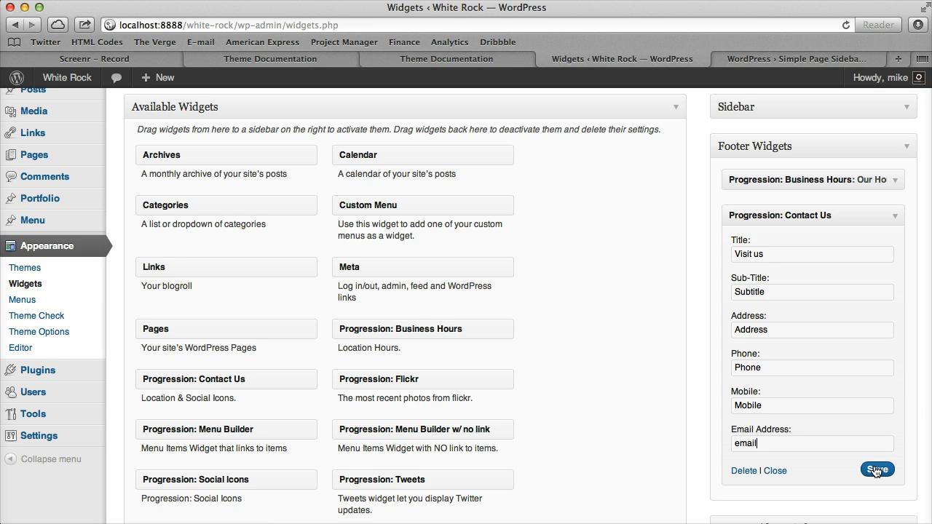
{"action": "left_click", "coordinate": [893, 217]}
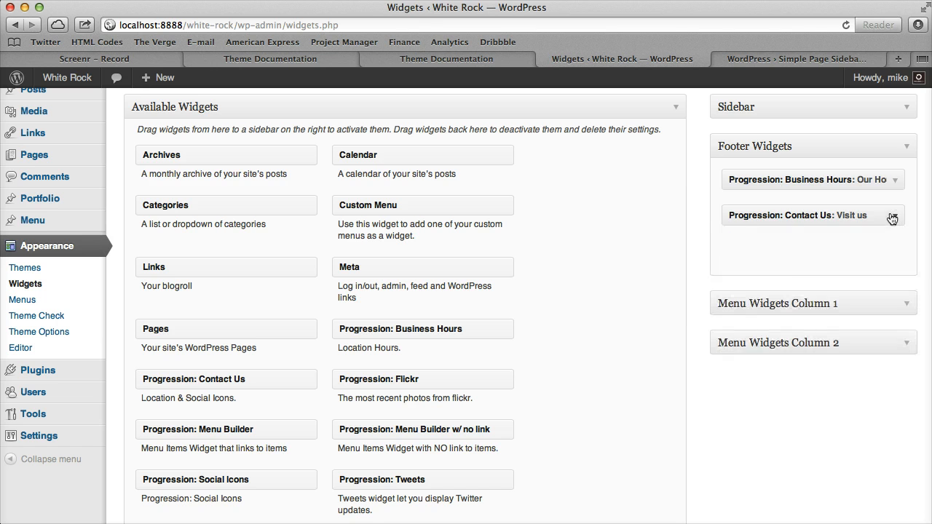
Step: In the theme's social options, set the RSS, Facebook, Twitter and Skype links to "x" and save the options
{"action": "left_click", "coordinate": [38, 332]}
{"action": "left_click", "coordinate": [457, 110]}
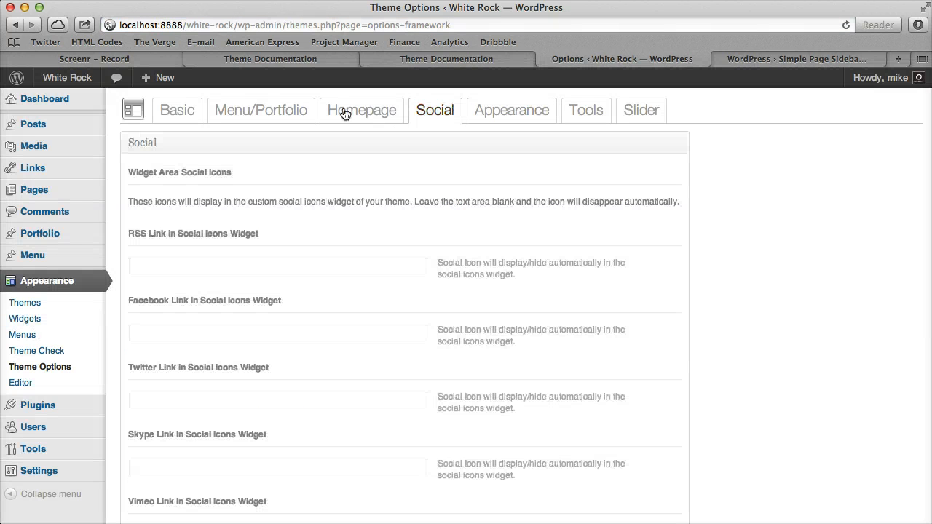
{"action": "left_click", "coordinate": [195, 265]}
{"action": "type", "text": "x"}
{"action": "left_click", "coordinate": [171, 332]}
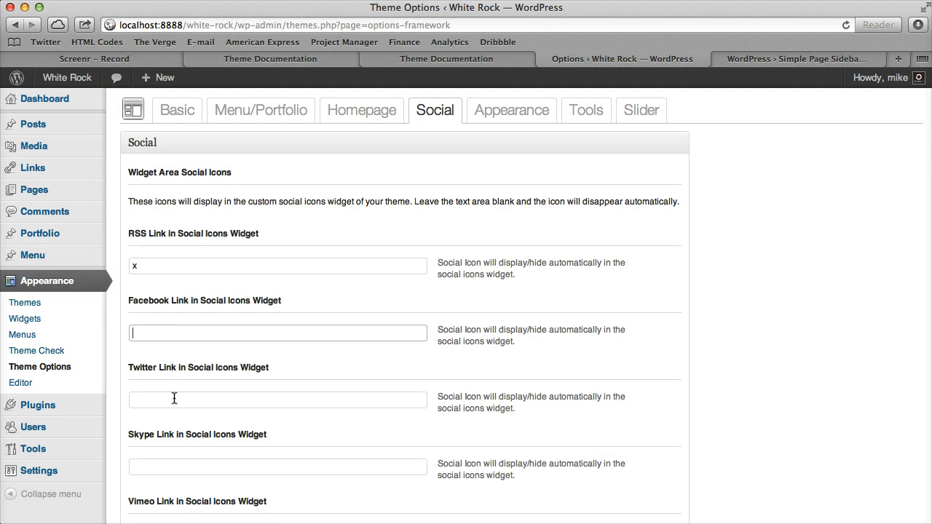
{"action": "type", "text": "x"}
{"action": "left_click", "coordinate": [174, 399]}
{"action": "type", "text": "x"}
{"action": "left_click", "coordinate": [199, 466]}
{"action": "key", "text": "Return"}
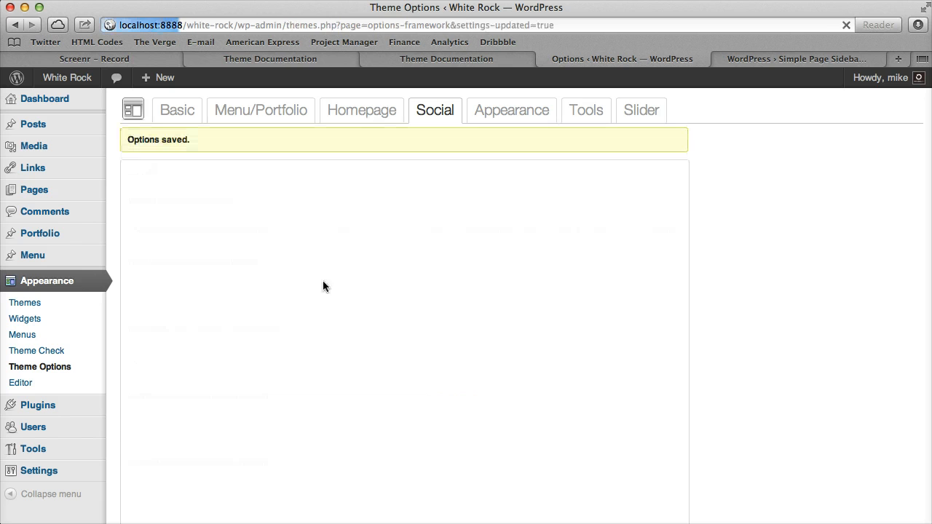
Step: View the live homepage and examine the business hours and contact widgets in its footer
{"action": "mouse_move", "coordinate": [79, 79]}
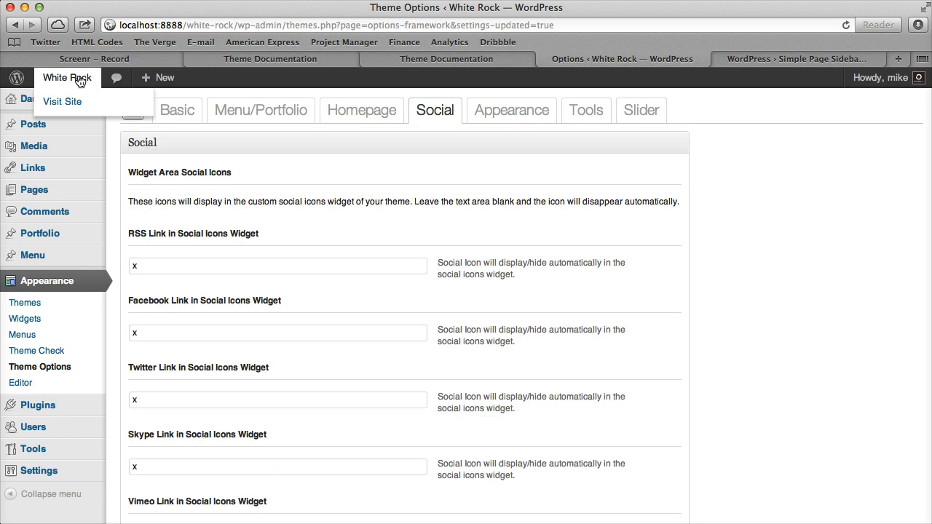
{"action": "left_click", "coordinate": [79, 79]}
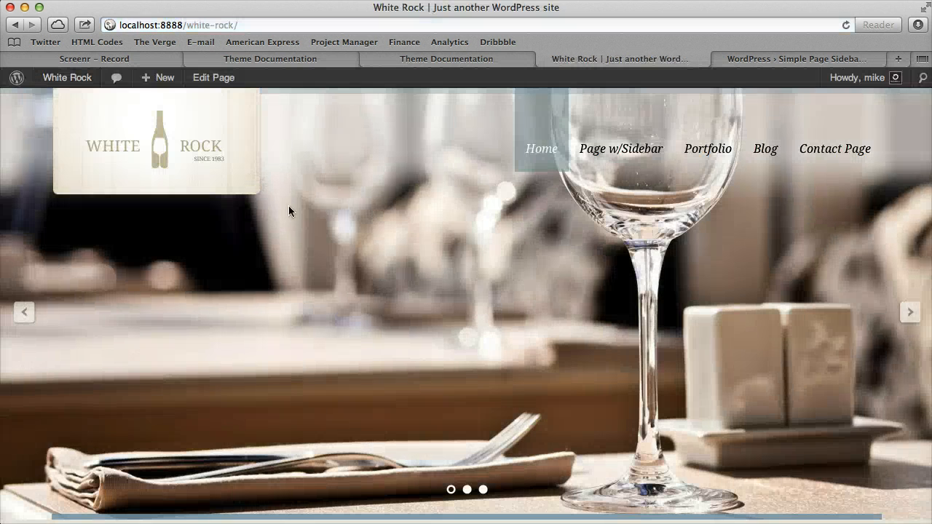
{"action": "scroll", "coordinate": [304, 205], "scroll_direction": "down", "scroll_amount": 10}
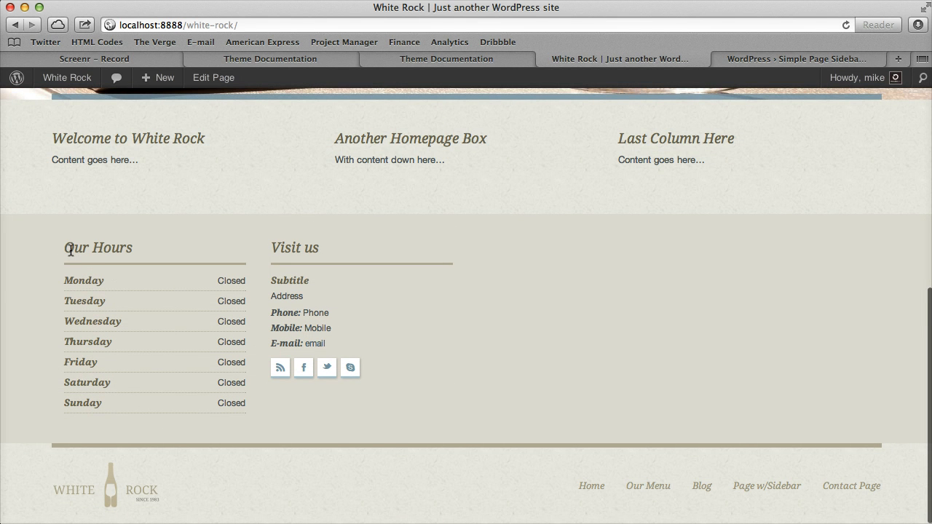
{"action": "left_click_drag", "start_coordinate": [91, 242], "coordinate": [209, 380]}
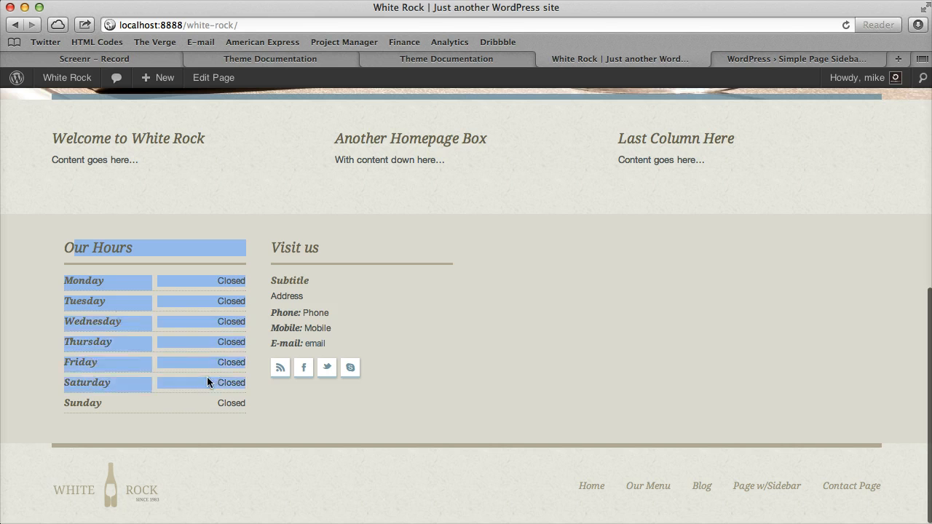
{"action": "left_click", "coordinate": [220, 268]}
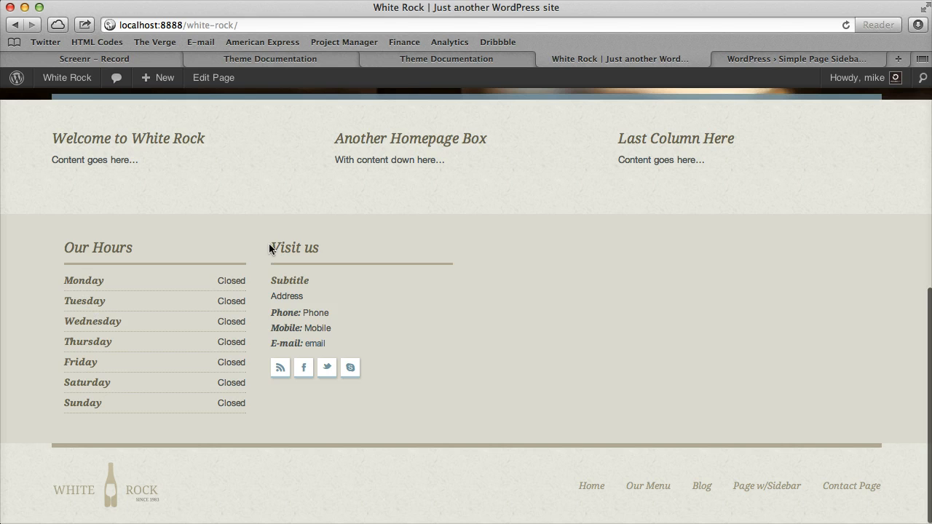
{"action": "left_click_drag", "start_coordinate": [269, 245], "coordinate": [344, 249]}
{"action": "left_click", "coordinate": [343, 249]}
{"action": "left_click_drag", "start_coordinate": [278, 246], "coordinate": [343, 244]}
{"action": "left_click", "coordinate": [349, 244]}
{"action": "left_click_drag", "start_coordinate": [266, 264], "coordinate": [270, 275]}
{"action": "left_click", "coordinate": [282, 283]}
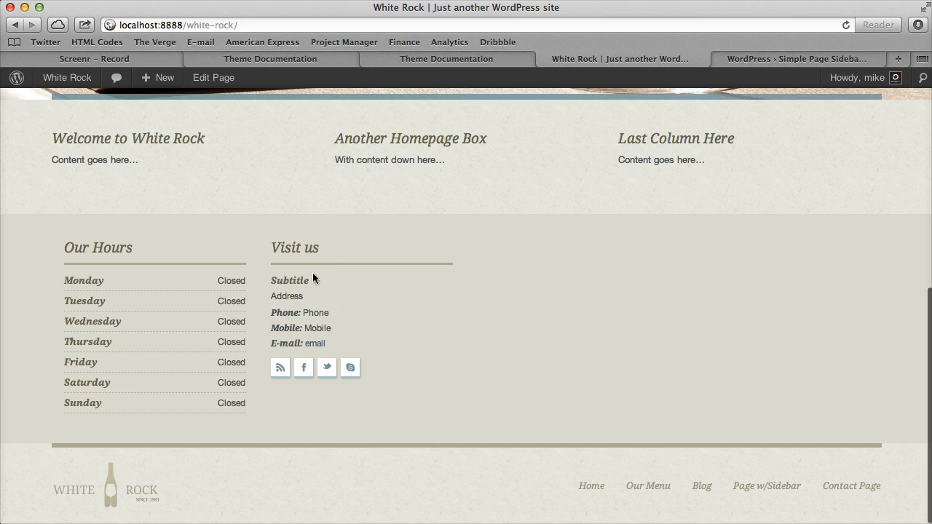
Step: Add a Progression: Tweets widget to the Sidebar area with the Twitter ID "progression_s" and save it
{"action": "left_click", "coordinate": [61, 76]}
{"action": "mouse_move", "coordinate": [44, 319]}
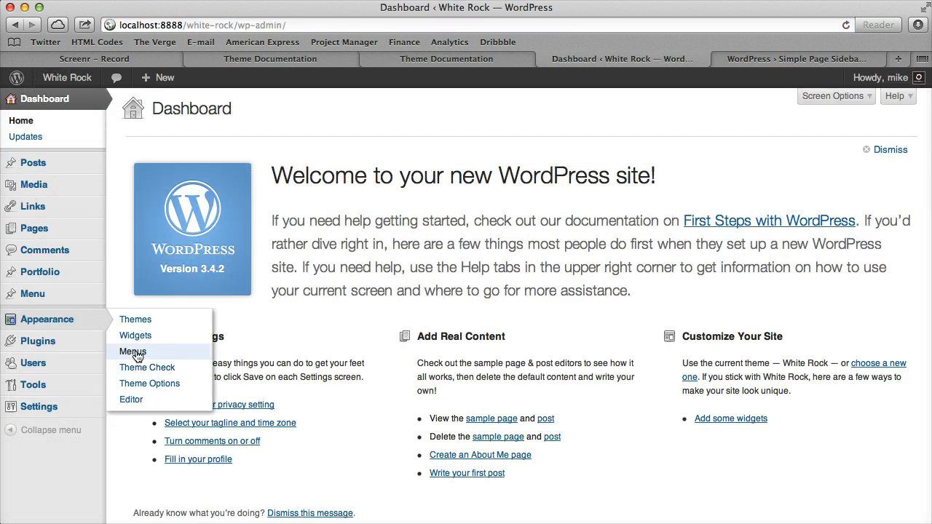
{"action": "left_click", "coordinate": [143, 332]}
{"action": "scroll", "coordinate": [374, 337], "scroll_direction": "down", "scroll_amount": 4}
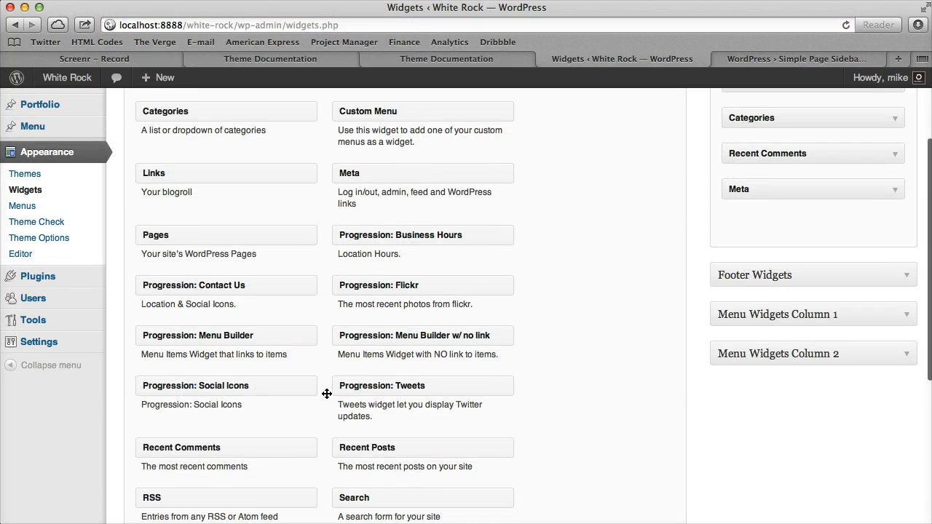
{"action": "left_click_drag", "start_coordinate": [376, 385], "coordinate": [829, 217]}
{"action": "left_click", "coordinate": [760, 300]}
{"action": "type", "text": "progression_s"}
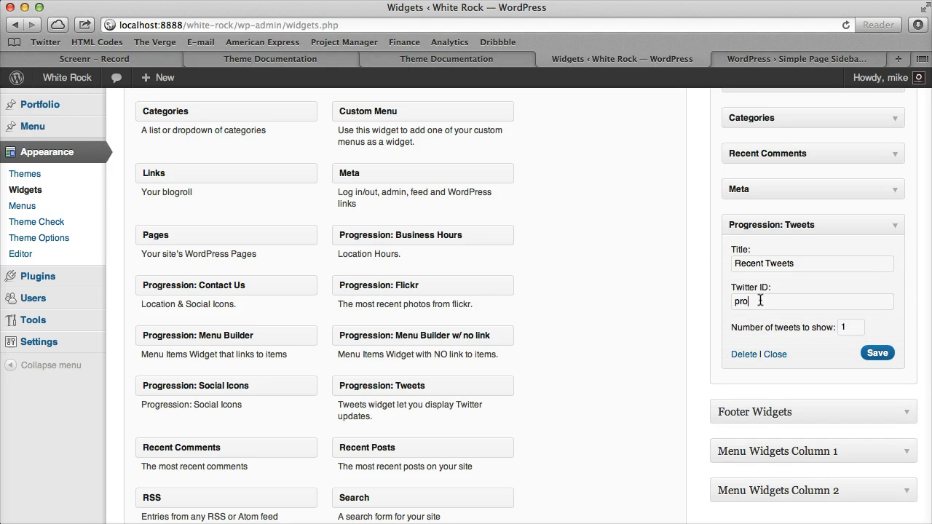
{"action": "left_click", "coordinate": [877, 353]}
Step: Move the Progression: Tweets widget from the Sidebar to the end of Footer Widgets, and check the homepage footer
{"action": "left_click", "coordinate": [75, 79]}
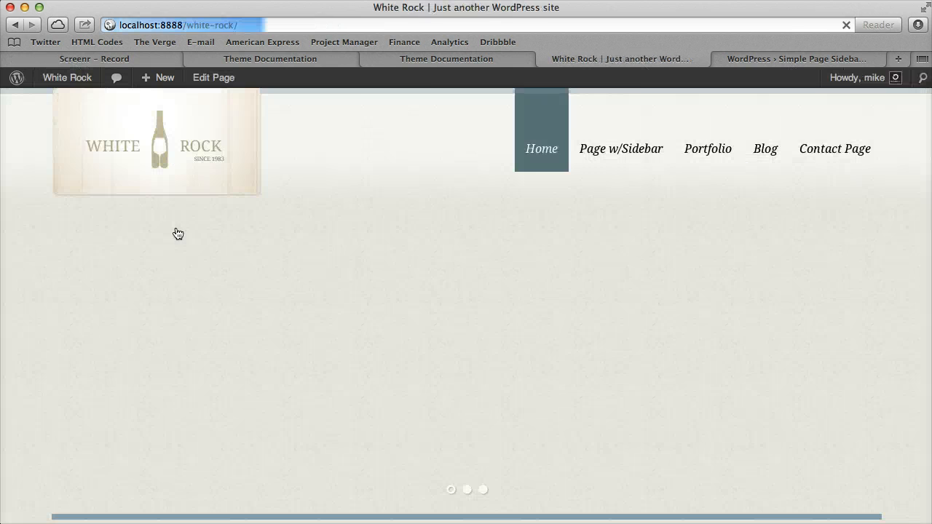
{"action": "scroll", "coordinate": [177, 233], "scroll_direction": "down", "scroll_amount": 10}
{"action": "mouse_move", "coordinate": [65, 77]}
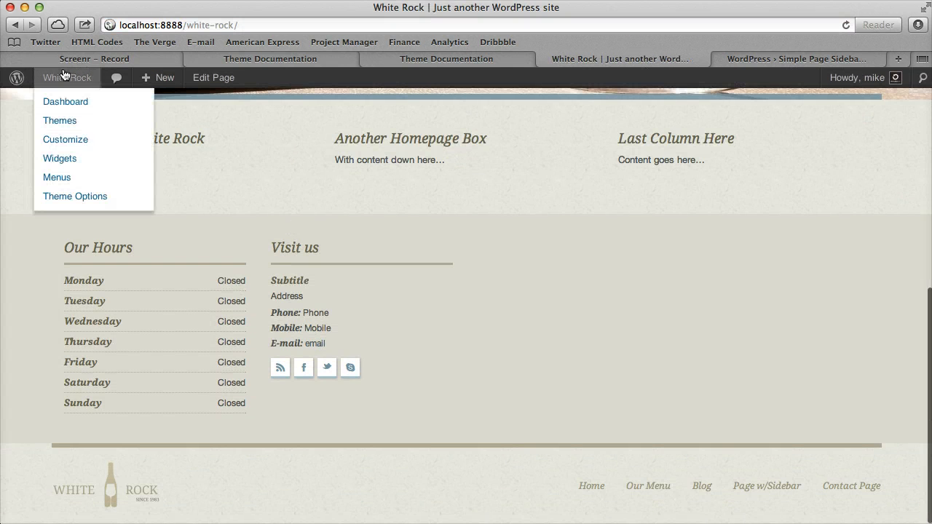
{"action": "left_click", "coordinate": [73, 157]}
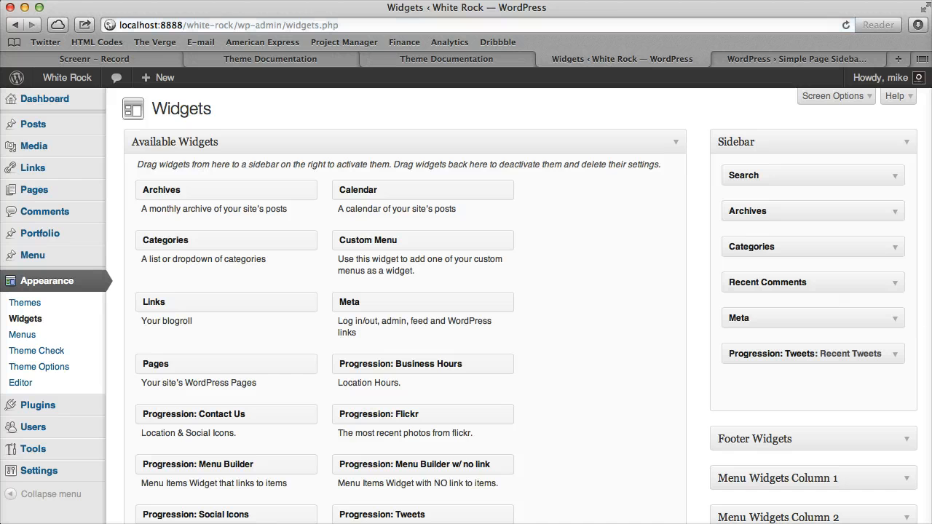
{"action": "scroll", "coordinate": [880, 393], "scroll_direction": "down", "scroll_amount": 3}
{"action": "left_click", "coordinate": [894, 306]}
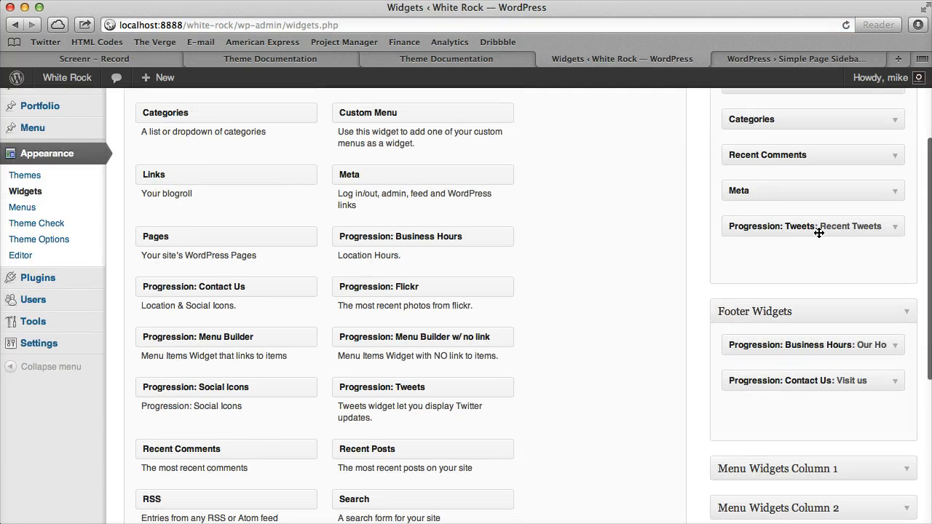
{"action": "left_click_drag", "start_coordinate": [819, 231], "coordinate": [813, 417]}
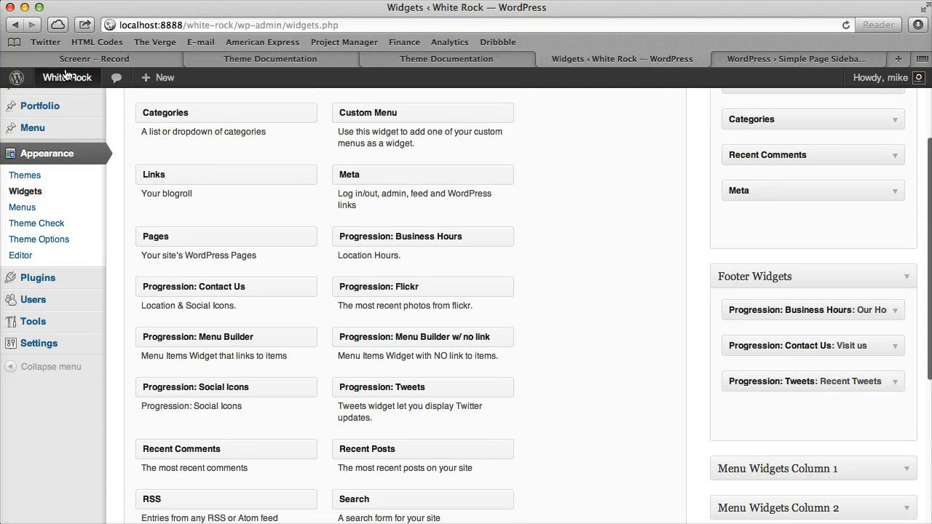
{"action": "mouse_move", "coordinate": [67, 82]}
{"action": "left_click", "coordinate": [62, 97]}
{"action": "scroll", "coordinate": [515, 321], "scroll_direction": "down", "scroll_amount": 5}
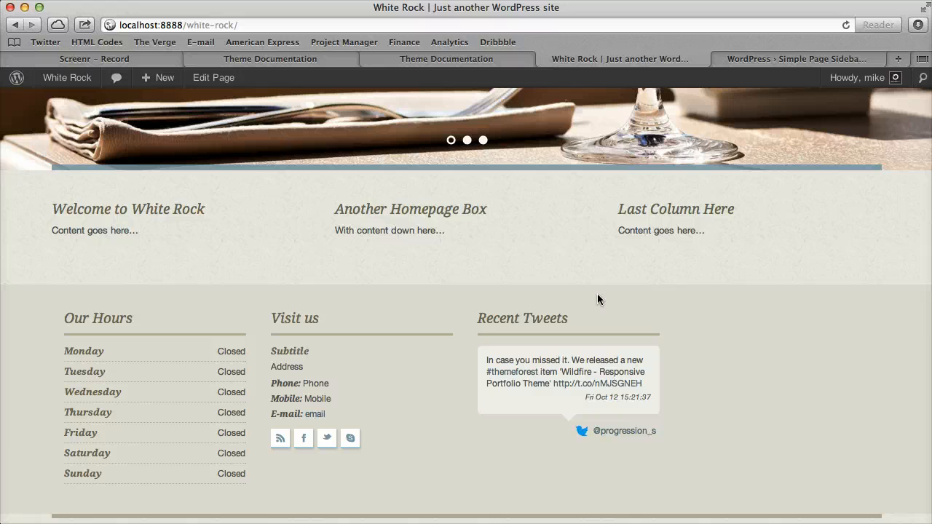
{"action": "scroll", "coordinate": [728, 320], "scroll_direction": "up", "scroll_amount": 5}
Step: Remove the Meta, Recent Comments and Categories widgets from the Sidebar area
{"action": "mouse_move", "coordinate": [67, 77]}
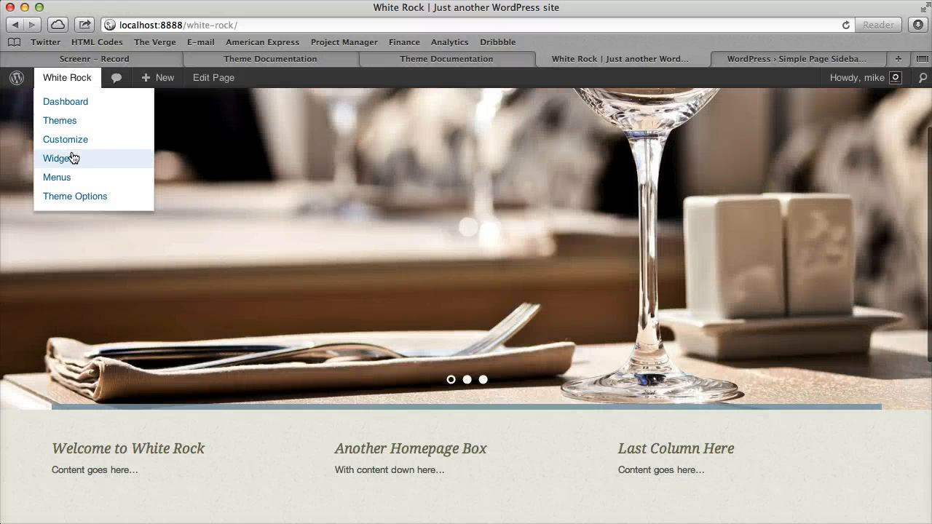
{"action": "left_click", "coordinate": [73, 158]}
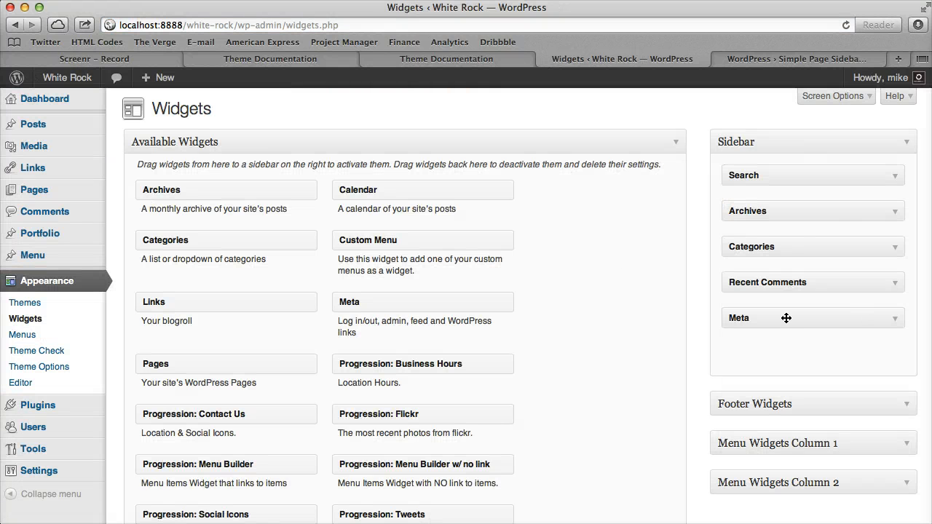
{"action": "left_click_drag", "start_coordinate": [777, 316], "coordinate": [419, 165]}
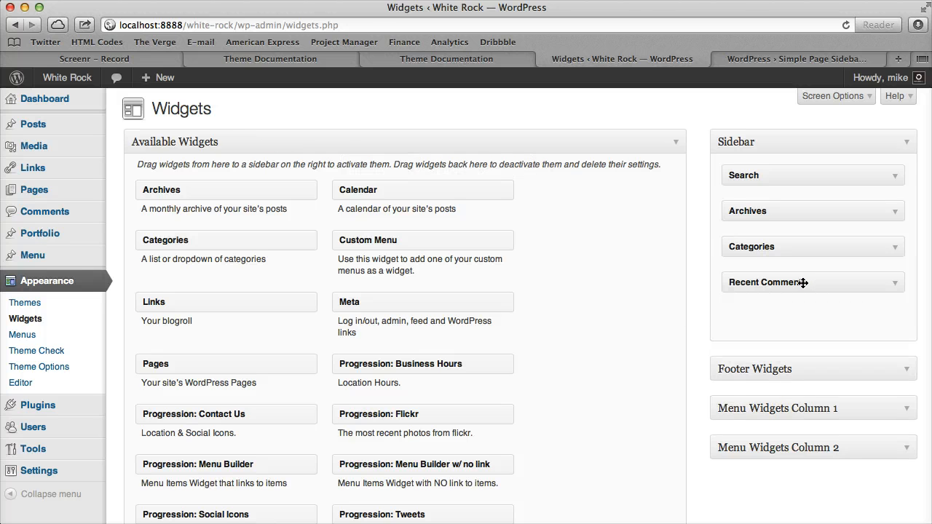
{"action": "left_click_drag", "start_coordinate": [802, 282], "coordinate": [484, 191]}
{"action": "left_click_drag", "start_coordinate": [792, 254], "coordinate": [416, 231]}
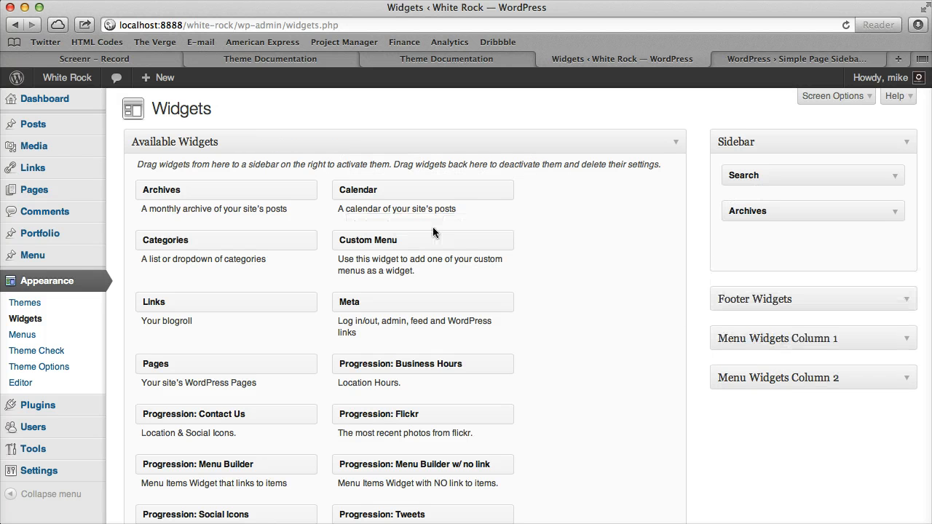
Step: View the live site and examine the sidebar widgets on the Page w/Sidebar and Blog pages
{"action": "left_click", "coordinate": [73, 80]}
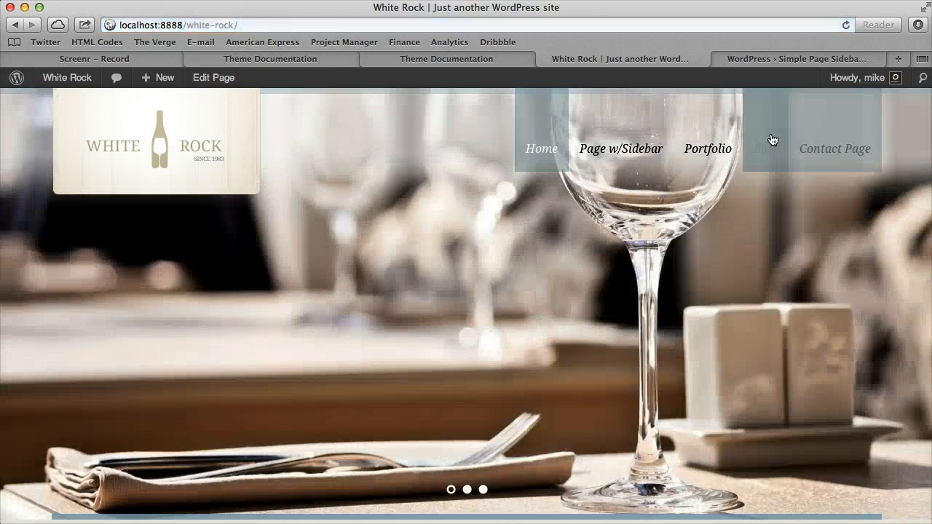
{"action": "left_click", "coordinate": [768, 145]}
{"action": "left_click", "coordinate": [639, 143]}
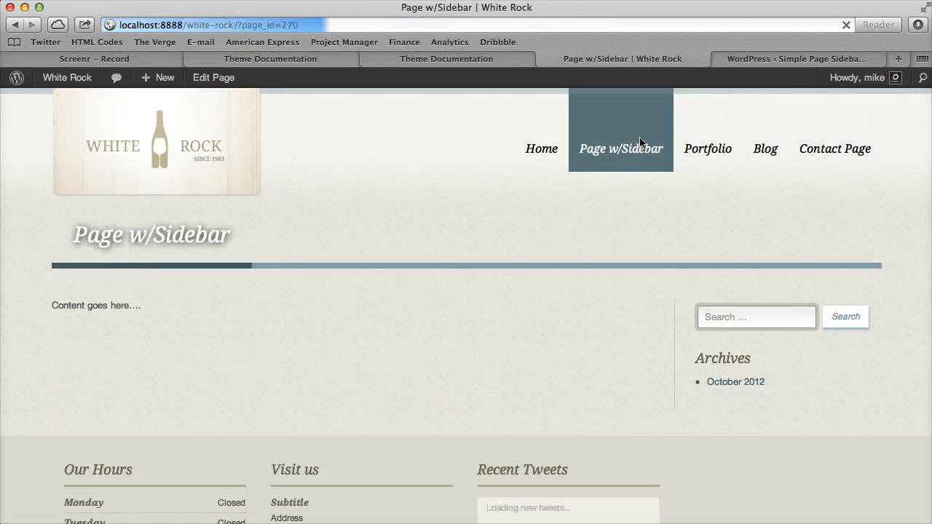
{"action": "left_click", "coordinate": [778, 151]}
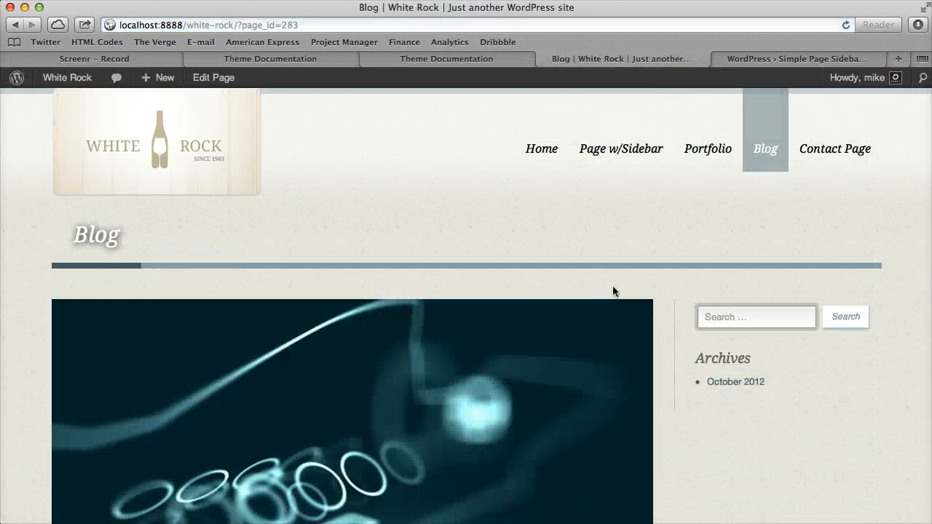
{"action": "scroll", "coordinate": [694, 255], "scroll_direction": "down", "scroll_amount": 20}
{"action": "scroll", "coordinate": [703, 252], "scroll_direction": "up", "scroll_amount": 20}
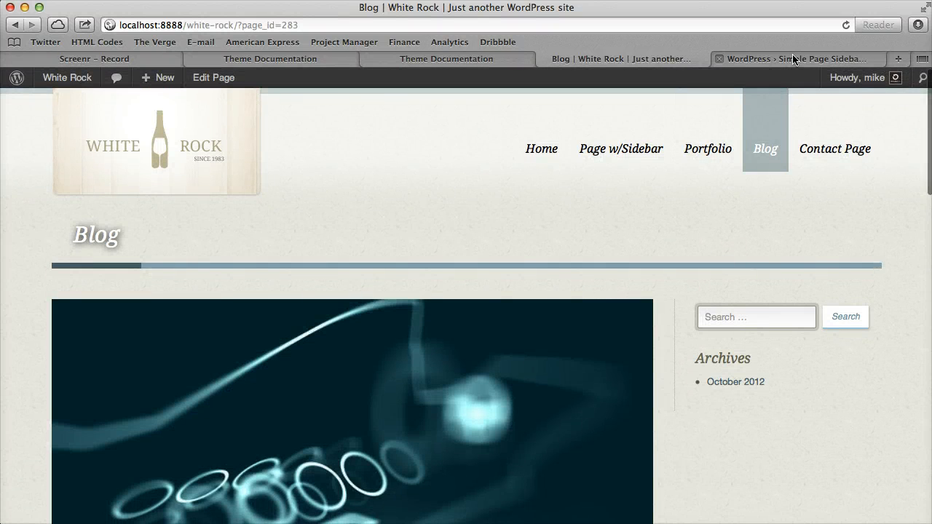
Step: Copy the plugin name "Simple Page Sidebars" from its WordPress.org Plugin Directory page
{"action": "left_click", "coordinate": [792, 58]}
{"action": "left_click_drag", "start_coordinate": [246, 209], "coordinate": [430, 206]}
{"action": "key", "text": "super+c"}
{"action": "scroll", "coordinate": [352, 284], "scroll_direction": "down", "scroll_amount": 10}
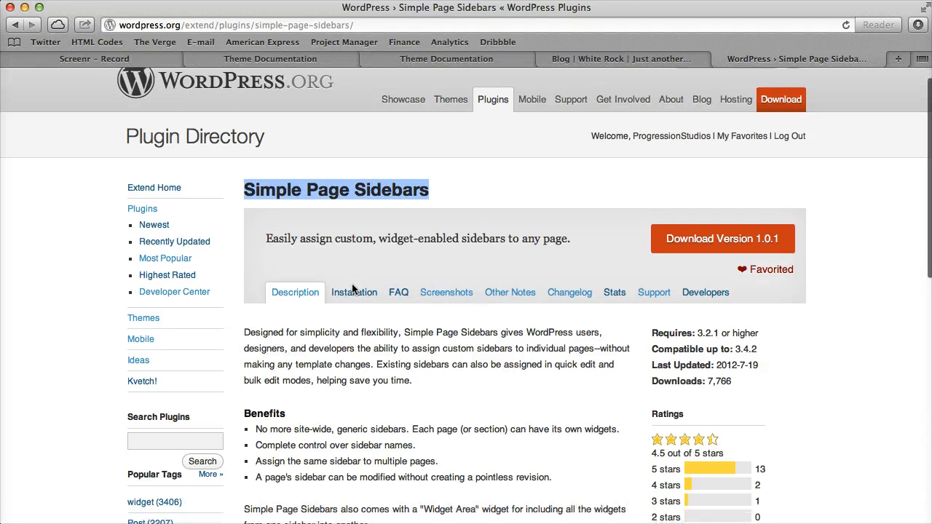
{"action": "scroll", "coordinate": [352, 284], "scroll_direction": "up", "scroll_amount": 10}
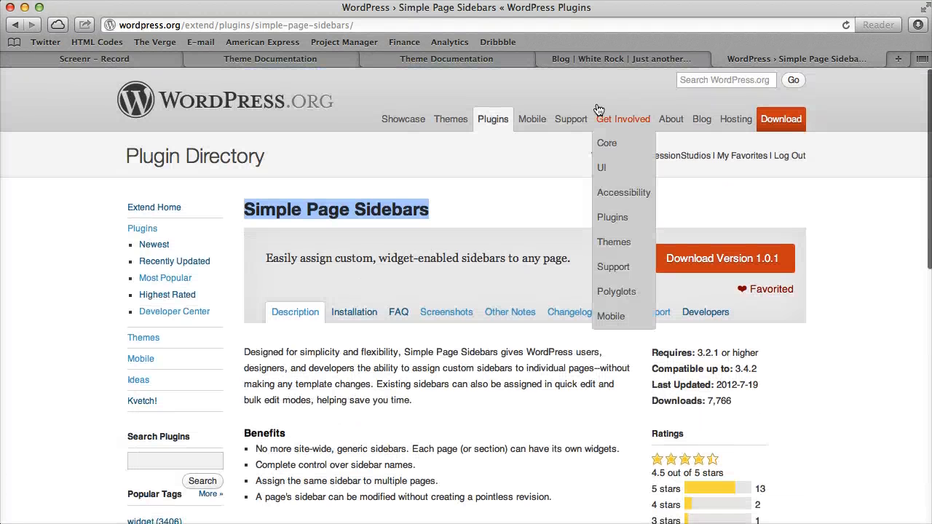
Step: Return to the White Rock site's dashboard and open the search for adding a new plugin
{"action": "left_click", "coordinate": [568, 58]}
{"action": "left_click", "coordinate": [61, 82]}
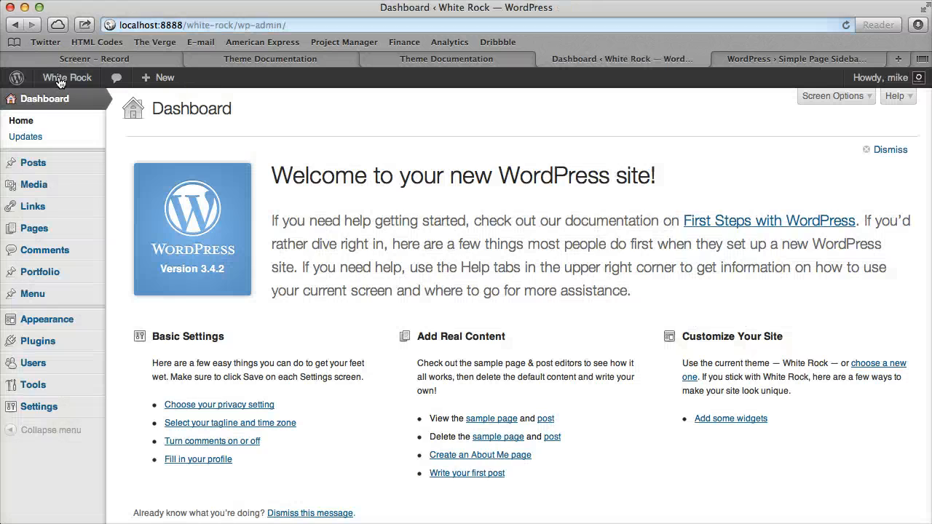
{"action": "left_click", "coordinate": [66, 342]}
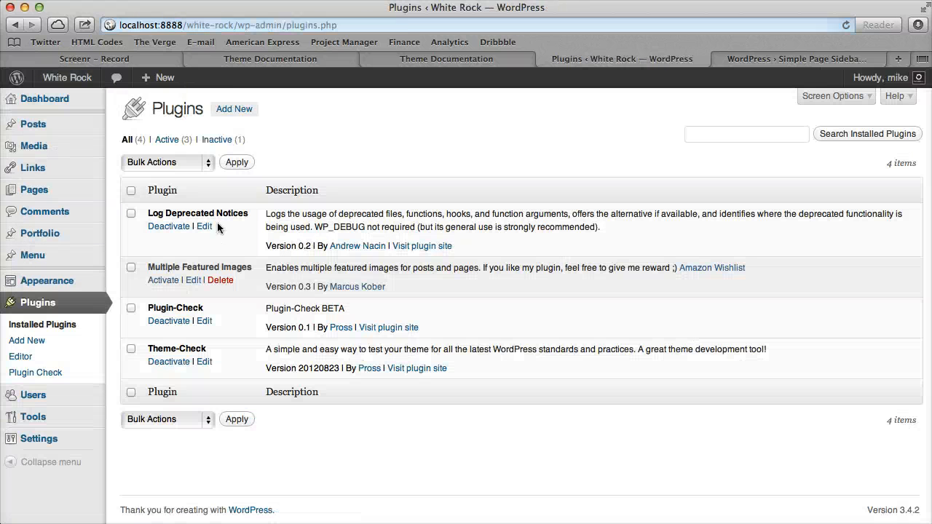
{"action": "left_click", "coordinate": [223, 115]}
{"action": "left_click", "coordinate": [177, 222]}
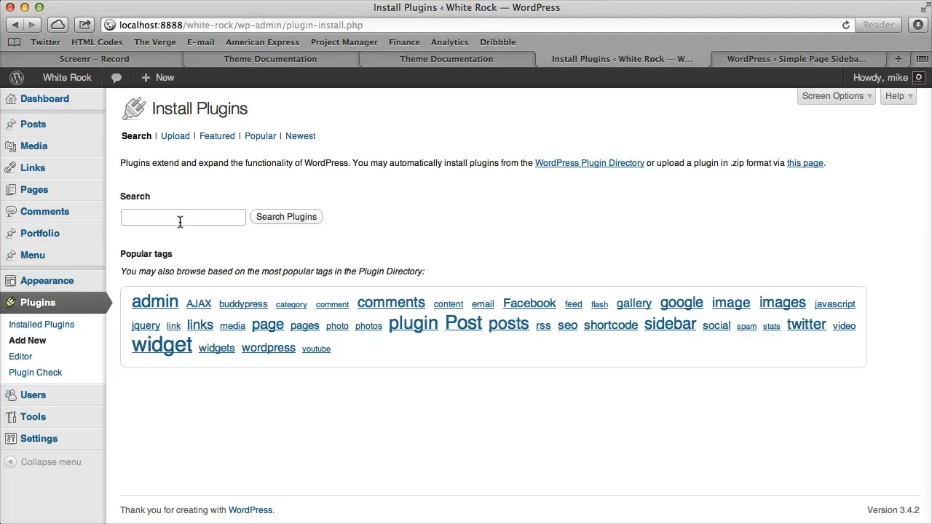
{"action": "type", "text": "Closed"}
{"action": "key", "text": "BackSpace"}
{"action": "key", "text": "BackSpace"}
{"action": "key", "text": "BackSpace"}
{"action": "key", "text": "BackSpace"}
{"action": "key", "text": "BackSpace"}
{"action": "key", "text": "BackSpace"}
Step: Copy the plugin name from its WordPress.org page again and search the plugin installer for "Simple Page Sidebars"
{"action": "left_click", "coordinate": [737, 60]}
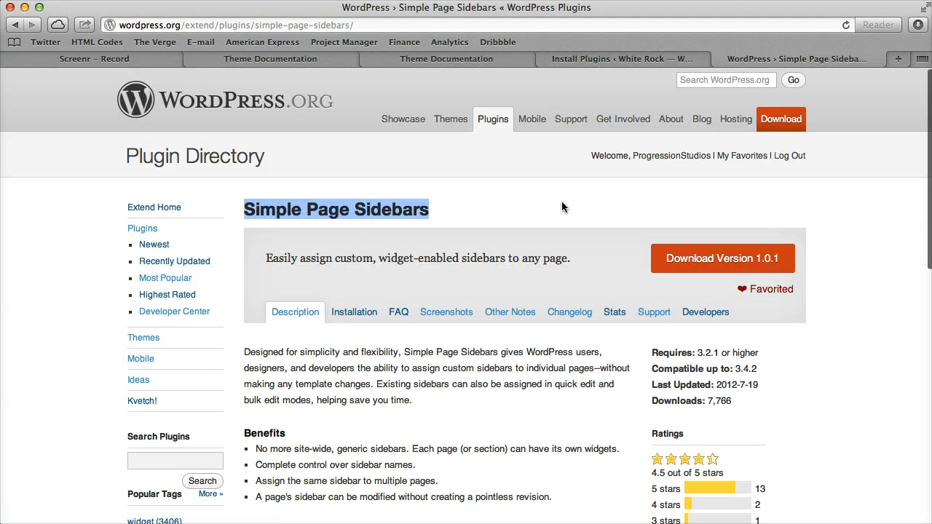
{"action": "left_click", "coordinate": [671, 63]}
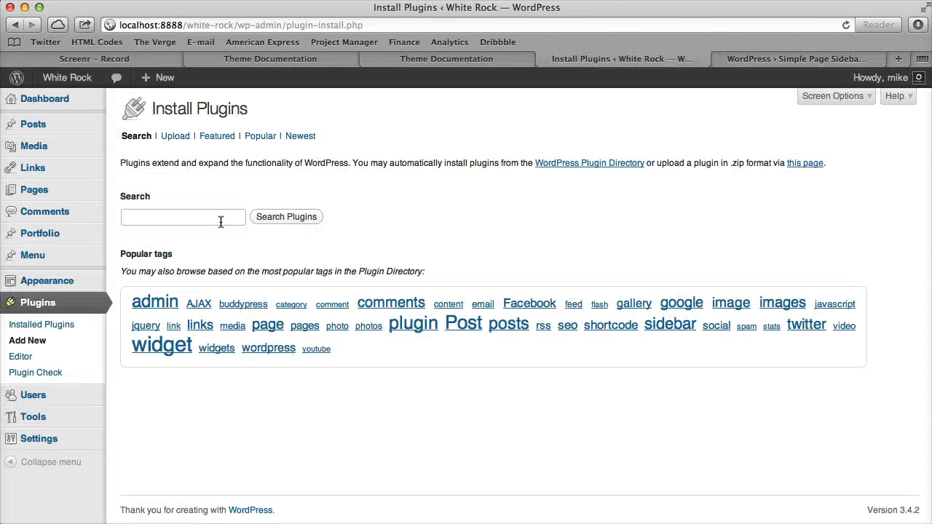
{"action": "key", "text": "super+v"}
{"action": "left_click", "coordinate": [286, 217]}
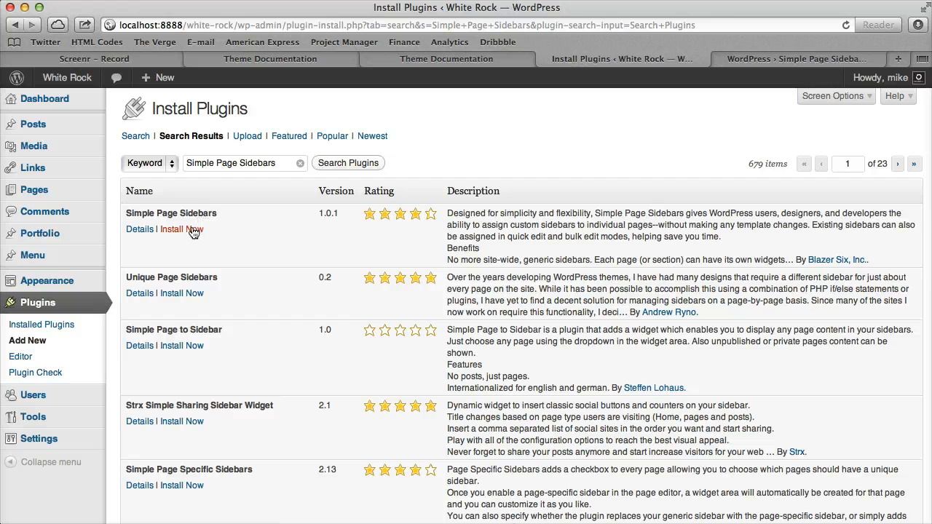
Step: Install the Simple Page Sidebars plugin and activate it
{"action": "left_click", "coordinate": [186, 229]}
{"action": "key", "text": "Return"}
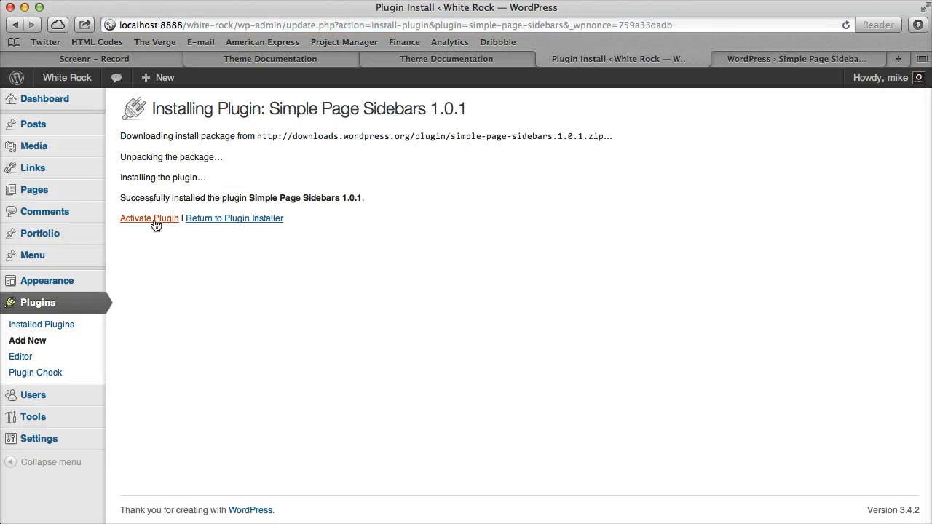
{"action": "left_click", "coordinate": [154, 222]}
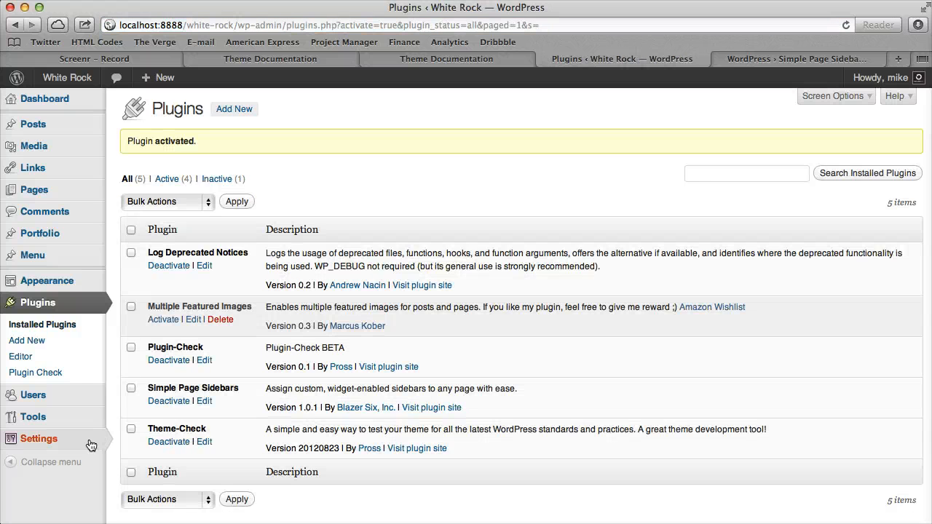
Step: Set the Default Sidebar to "Sidebar" in the Reading Settings and save the changes
{"action": "left_click", "coordinate": [90, 445]}
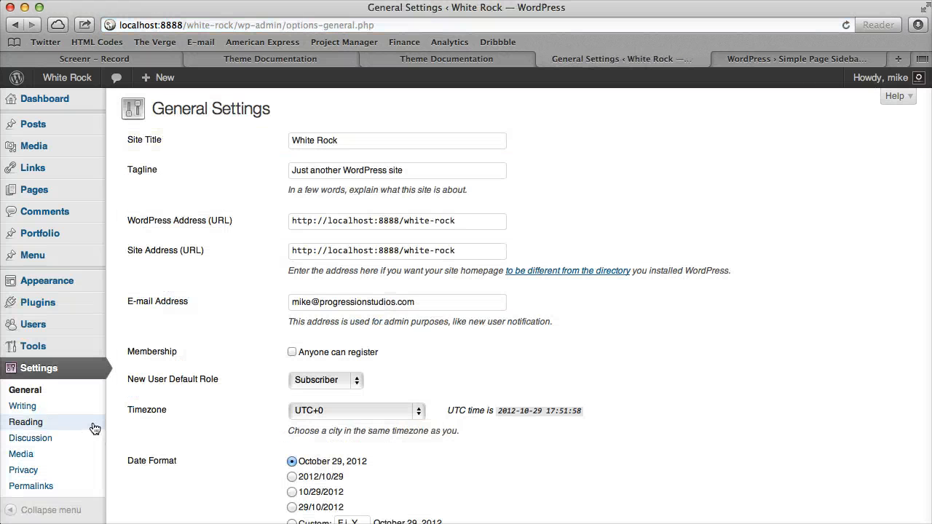
{"action": "left_click", "coordinate": [95, 428]}
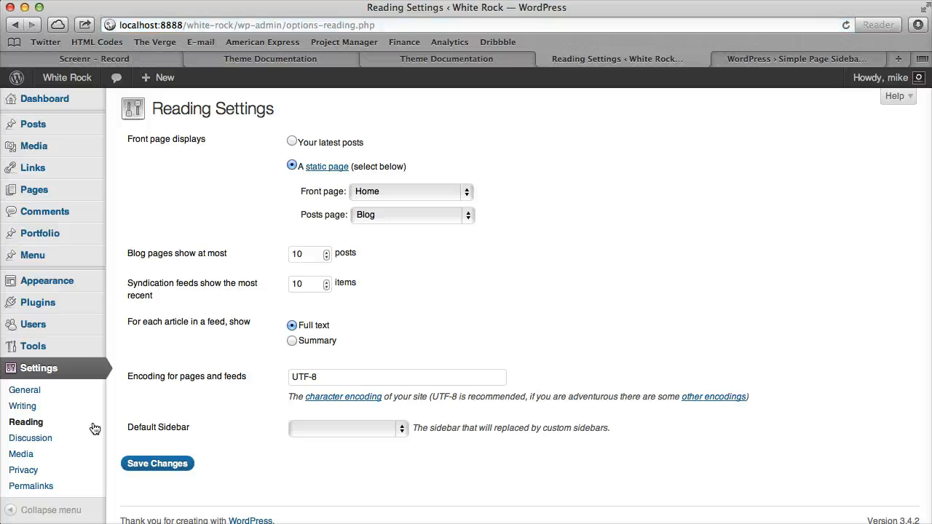
{"action": "left_click", "coordinate": [323, 429]}
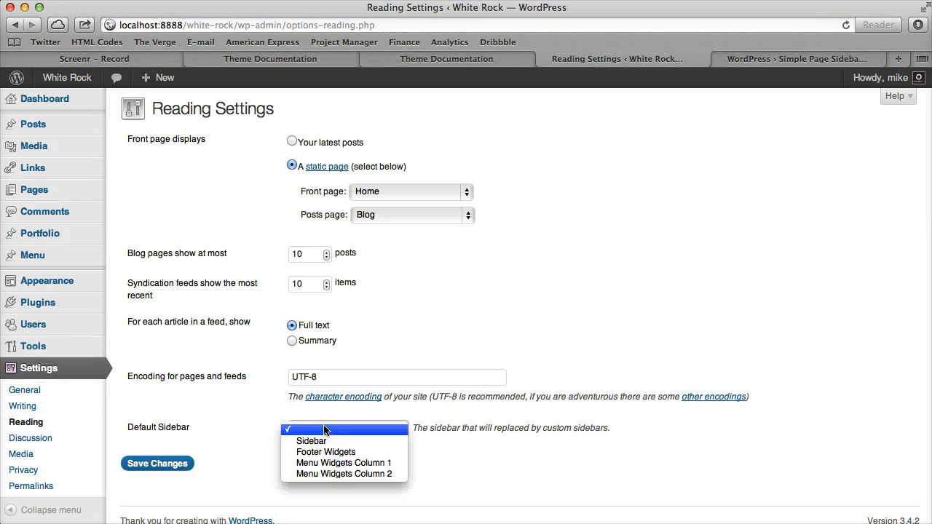
{"action": "left_click", "coordinate": [357, 444]}
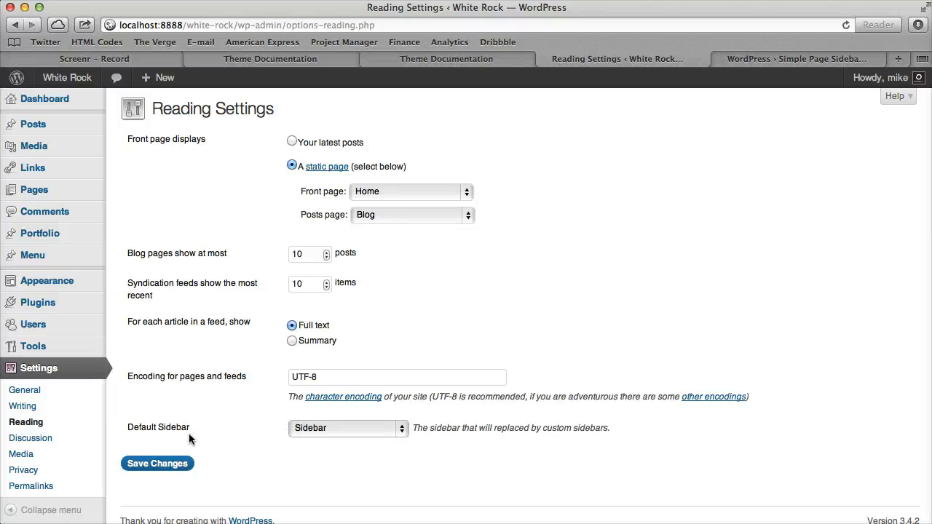
{"action": "left_click", "coordinate": [158, 463]}
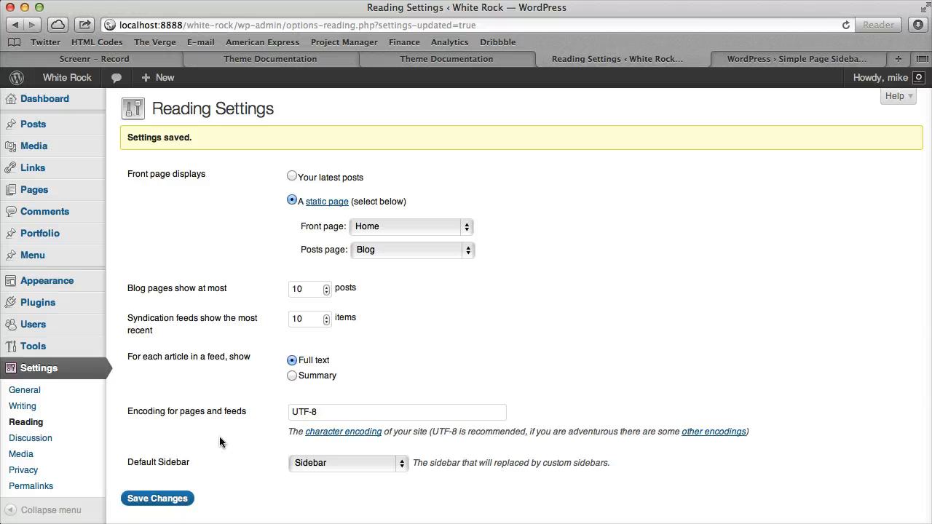
Step: Assign a new custom sidebar named "Pages Sidebar" to the page "Page w/Sidebar" and update the page
{"action": "left_click", "coordinate": [71, 196]}
{"action": "scroll", "coordinate": [196, 318], "scroll_direction": "down", "scroll_amount": 5}
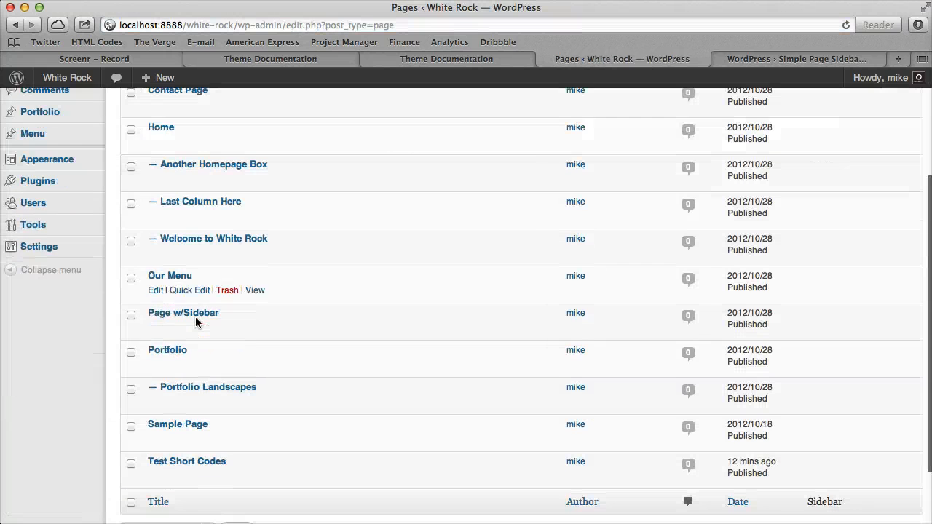
{"action": "left_click", "coordinate": [153, 307]}
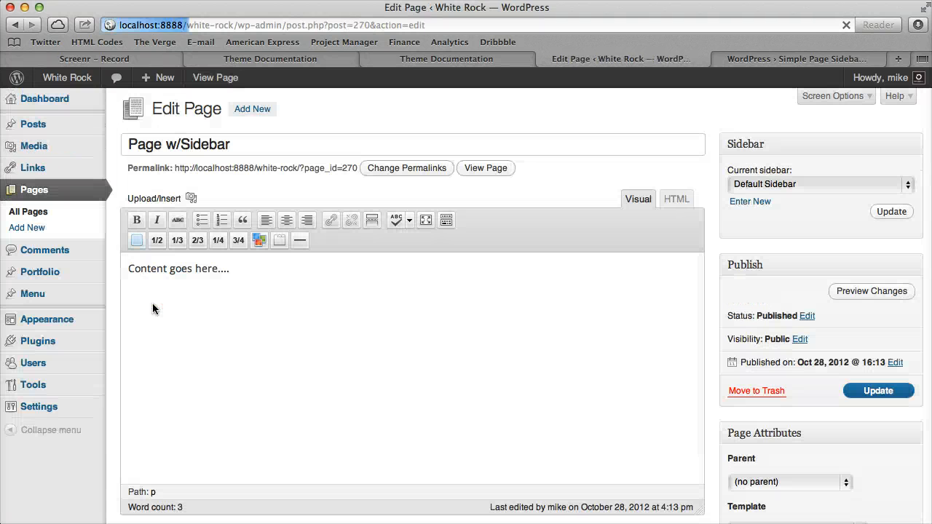
{"action": "left_click", "coordinate": [774, 186]}
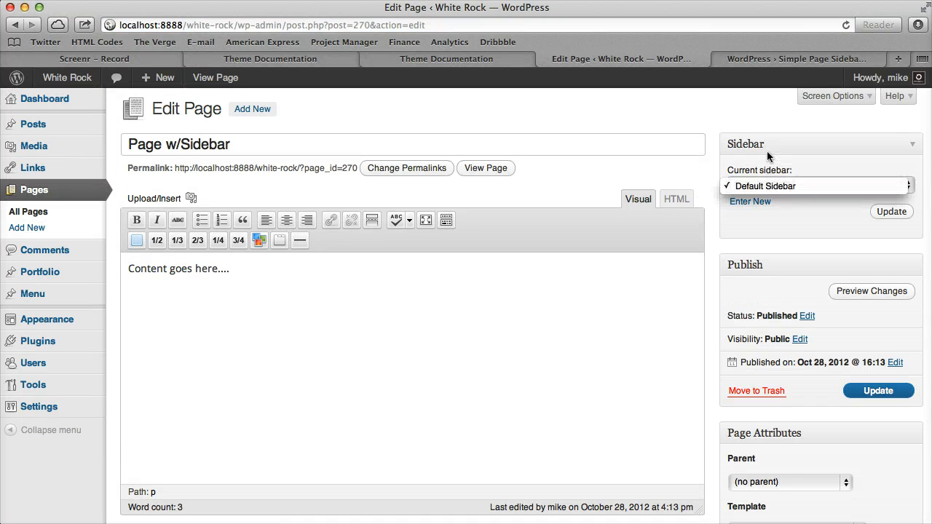
{"action": "left_click", "coordinate": [767, 151]}
{"action": "left_click", "coordinate": [750, 202]}
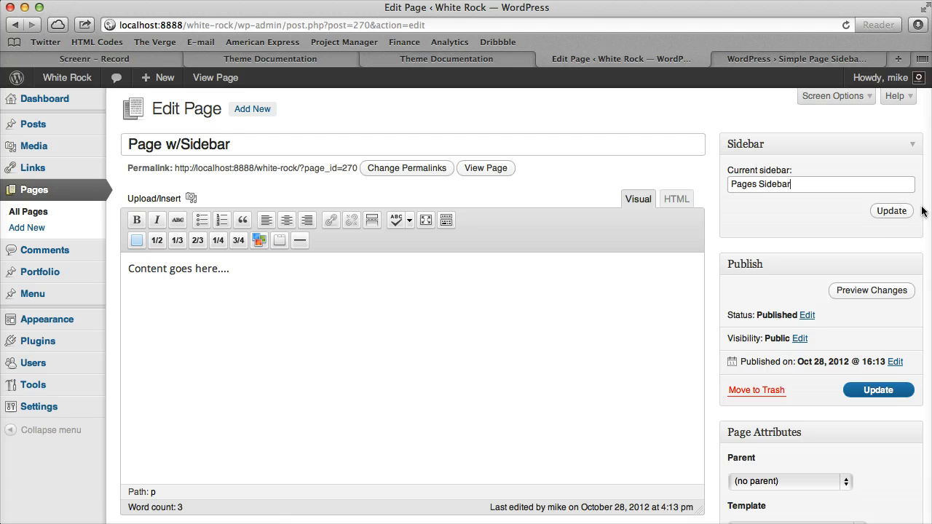
{"action": "left_click", "coordinate": [892, 211]}
{"action": "left_click", "coordinate": [884, 394]}
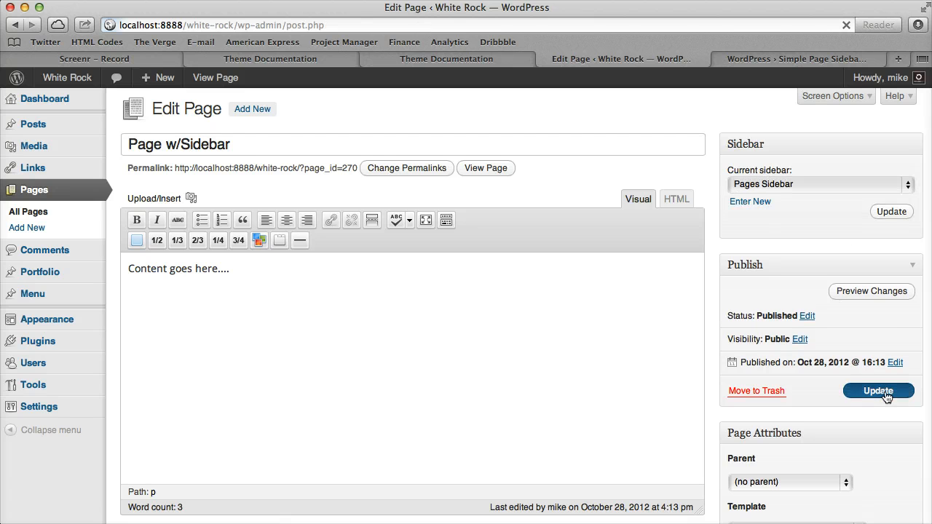
Step: Add a Progression: Tweets widget to the Pages Sidebar area with the Twitter ID "progression_S" and save it
{"action": "mouse_move", "coordinate": [65, 324]}
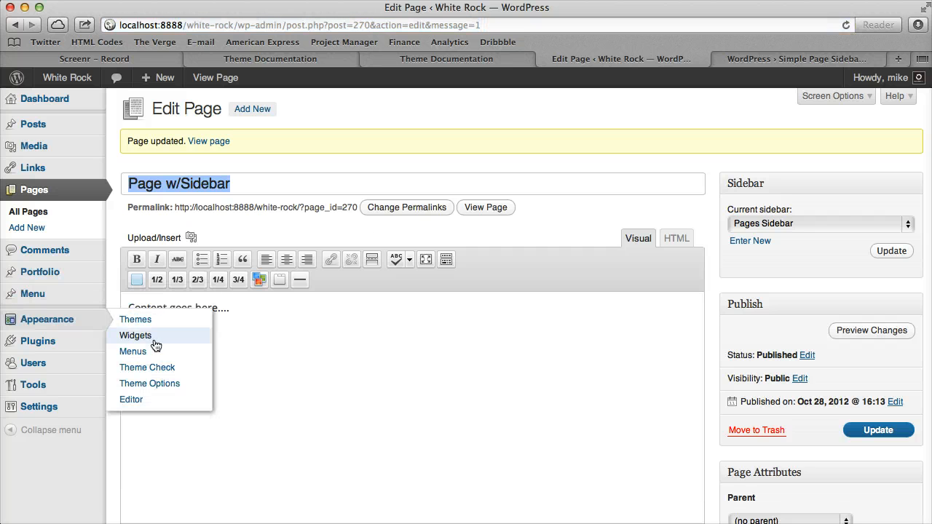
{"action": "left_click", "coordinate": [161, 341]}
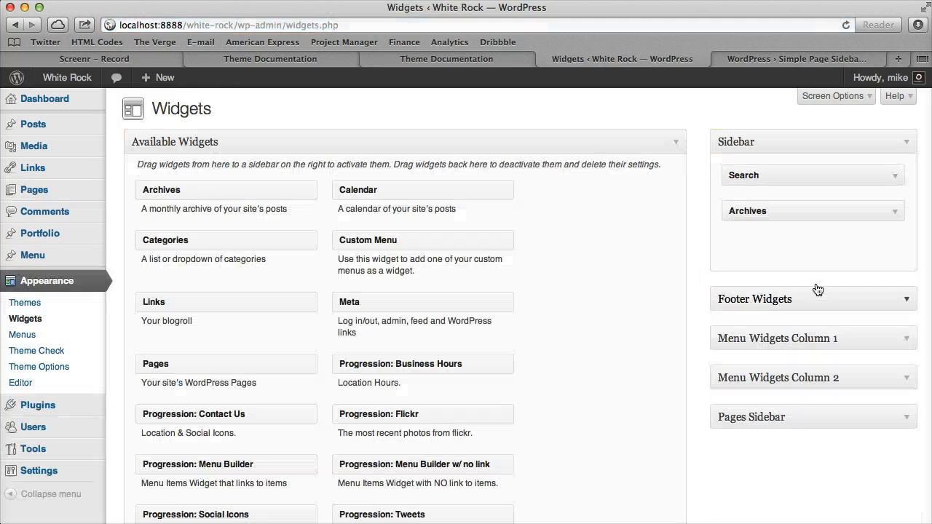
{"action": "left_click", "coordinate": [883, 416]}
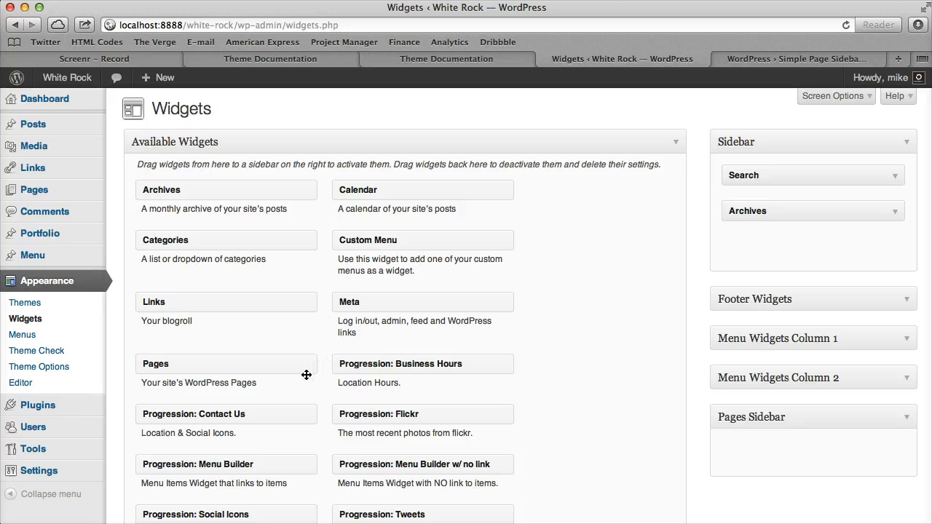
{"action": "scroll", "coordinate": [307, 375], "scroll_direction": "down", "scroll_amount": 5}
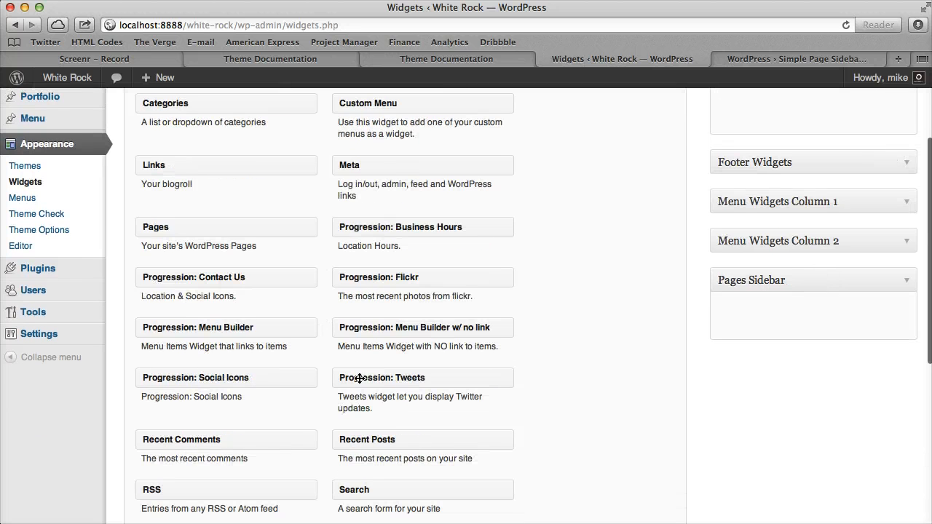
{"action": "left_click_drag", "start_coordinate": [360, 379], "coordinate": [720, 335]}
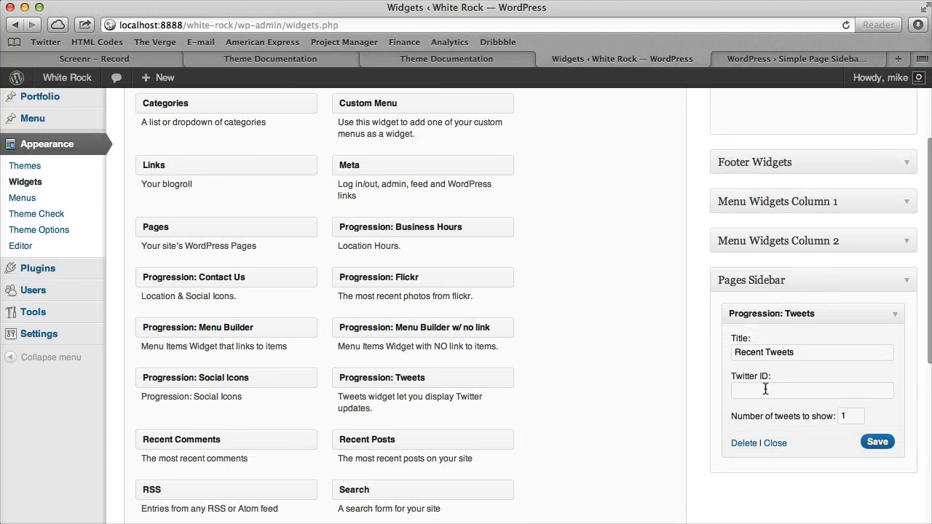
{"action": "left_click", "coordinate": [765, 389]}
{"action": "type", "text": "progression_"}
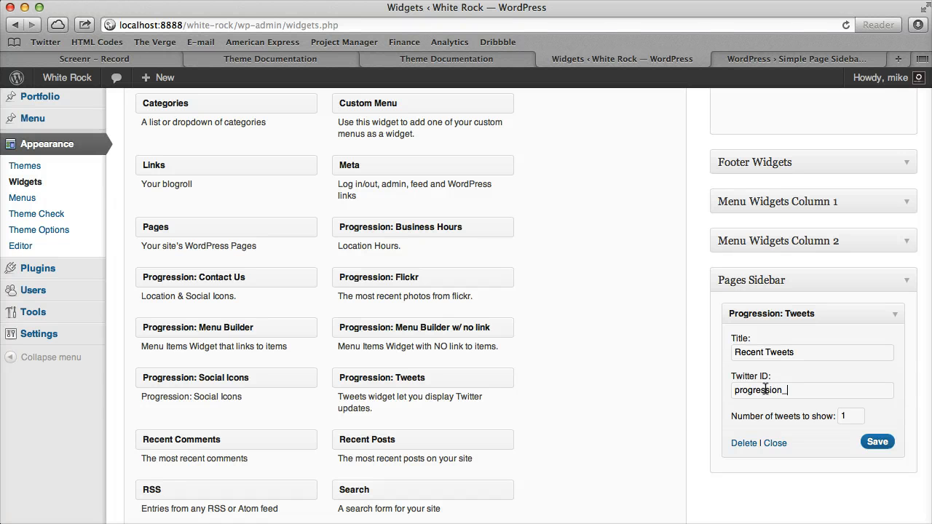
{"action": "type", "text": "S"}
{"action": "left_click", "coordinate": [883, 446]}
{"action": "scroll", "coordinate": [850, 410], "scroll_direction": "up", "scroll_amount": 5}
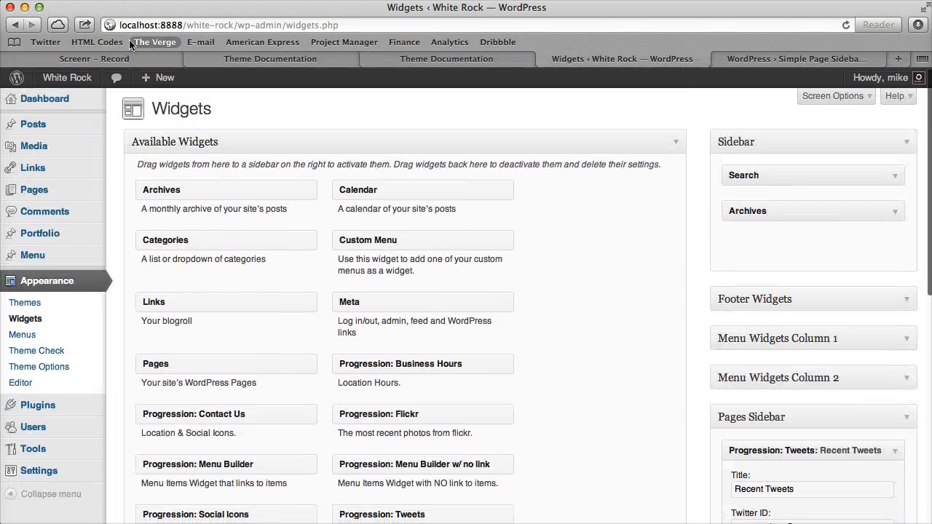
Step: View the live site and compare the sidebars of the Blog page and Page w/Sidebar
{"action": "left_click", "coordinate": [73, 80]}
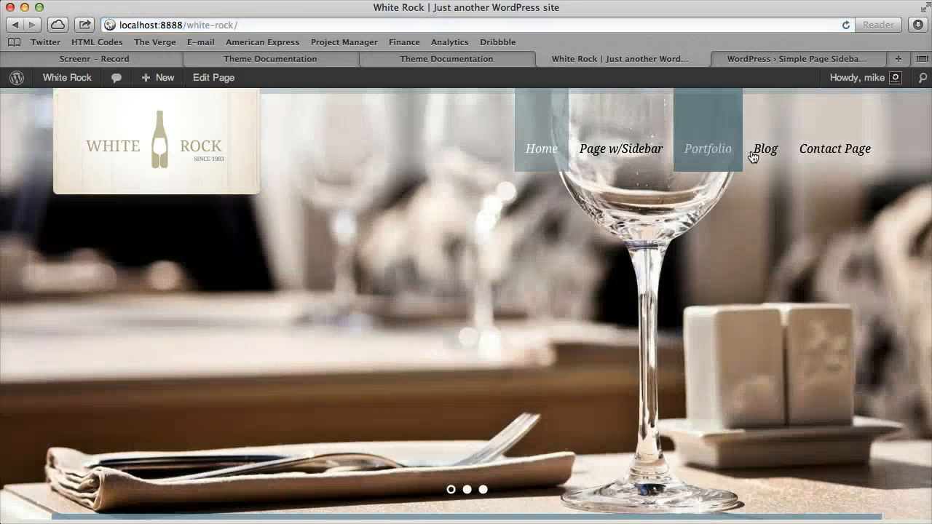
{"action": "left_click", "coordinate": [757, 151]}
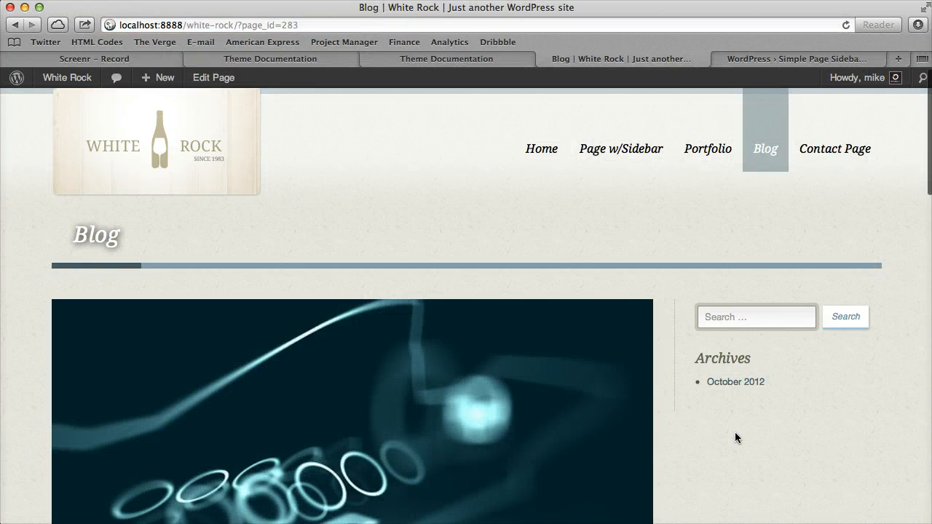
{"action": "left_click", "coordinate": [620, 157]}
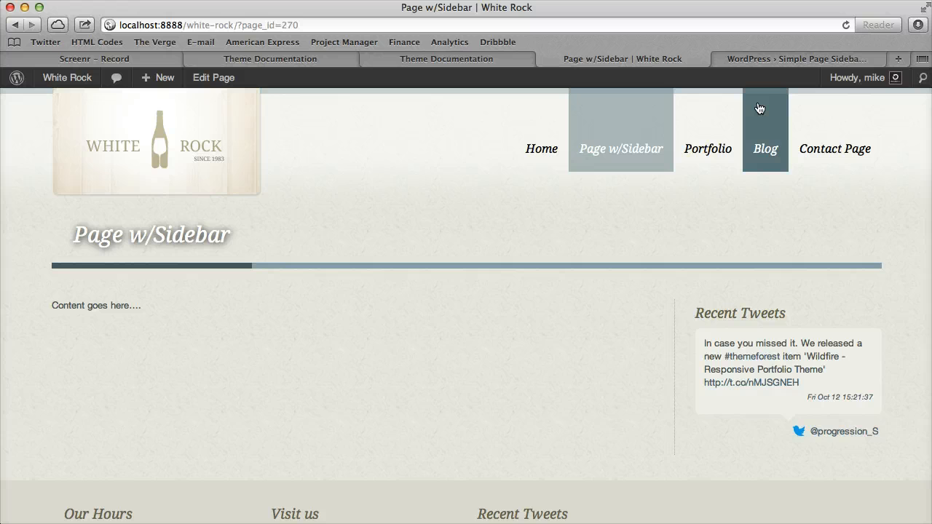
{"action": "scroll", "coordinate": [561, 255], "scroll_direction": "down", "scroll_amount": 5}
{"action": "scroll", "coordinate": [518, 252], "scroll_direction": "up", "scroll_amount": 5}
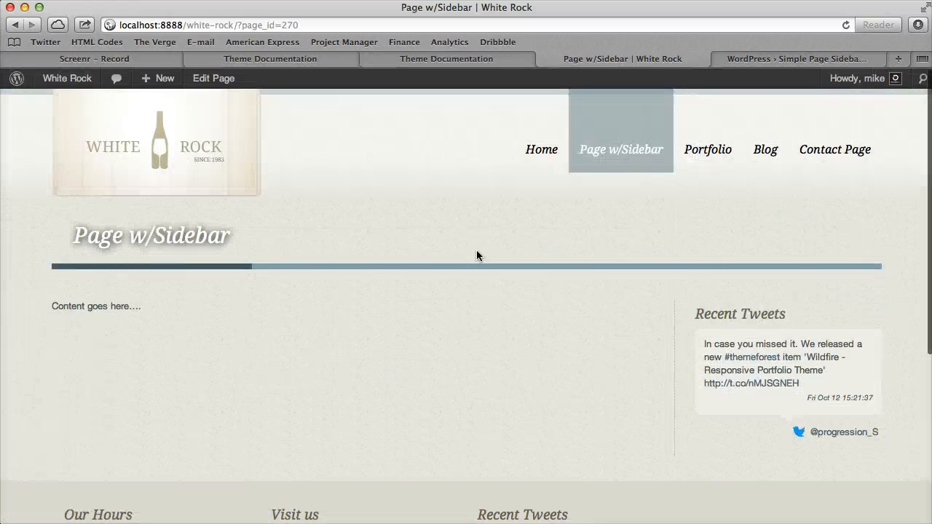
Step: Return to the live homepage and look over its content boxes and footer widgets
{"action": "left_click", "coordinate": [120, 140]}
{"action": "scroll", "coordinate": [437, 219], "scroll_direction": "down", "scroll_amount": 10}
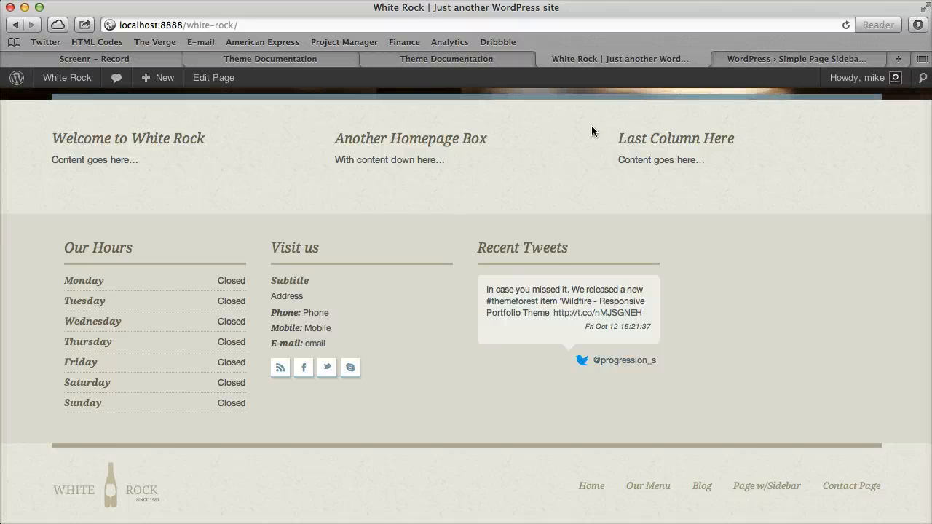
{"action": "scroll", "coordinate": [591, 131], "scroll_direction": "up", "scroll_amount": 10}
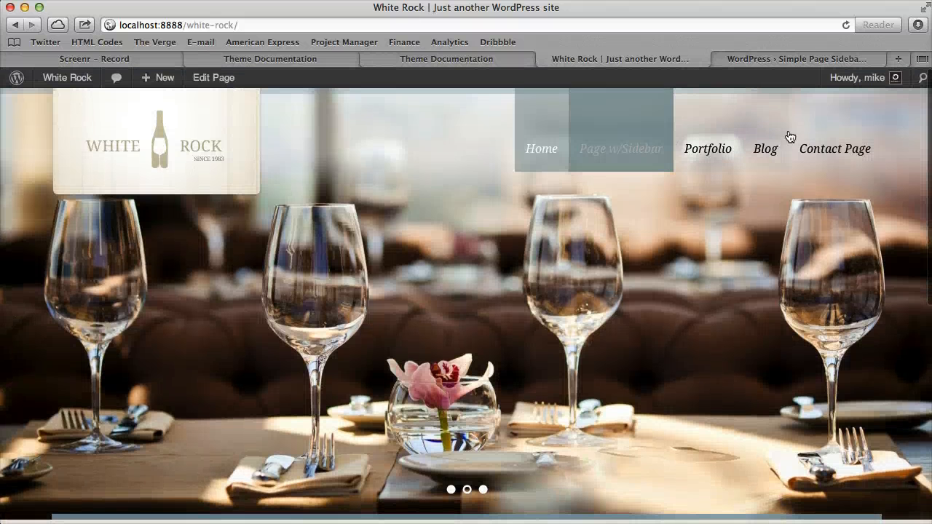